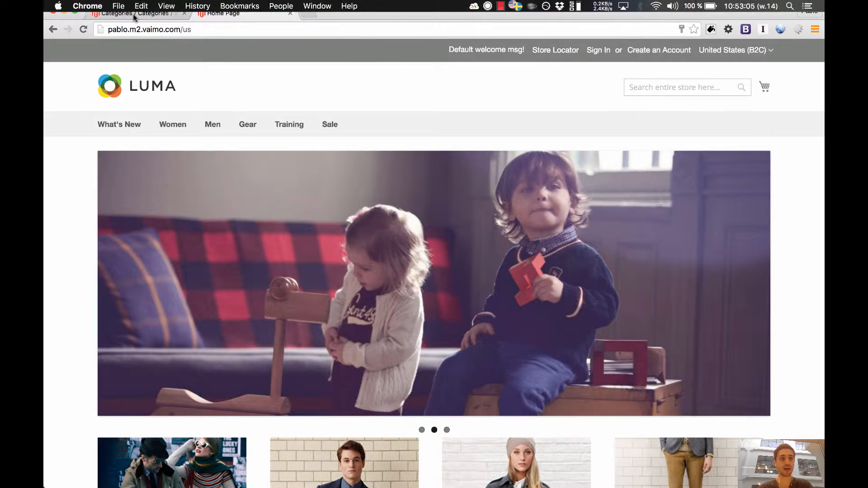
# Step: List the store views on the admin Categories page, and look through the United States storefront home page
pyautogui.click(136, 13)
pyautogui.click(210, 141)
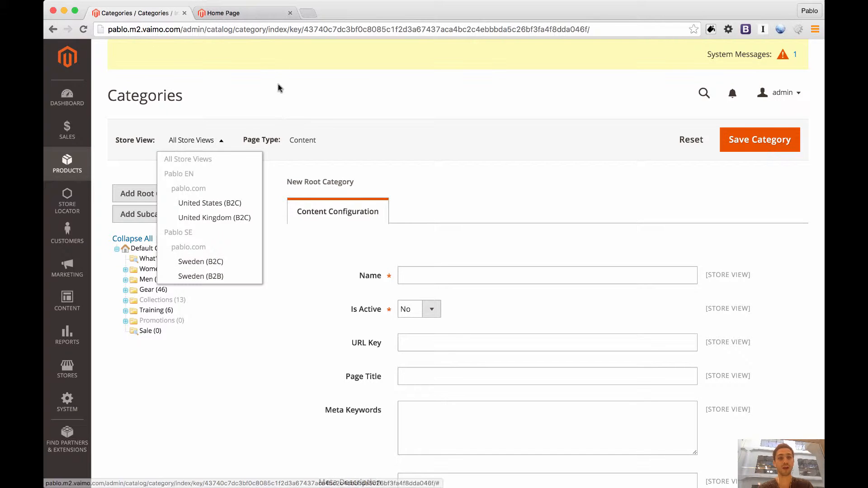
pyautogui.click(224, 13)
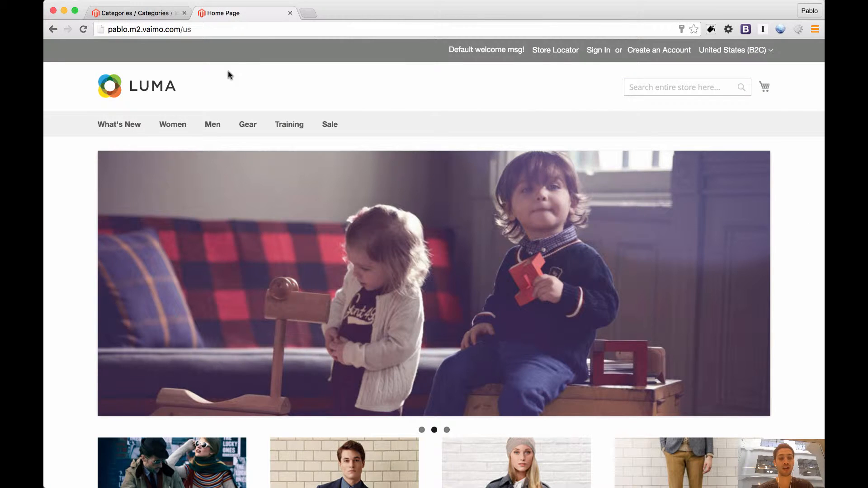
pyautogui.scroll(-5, 229, 74)
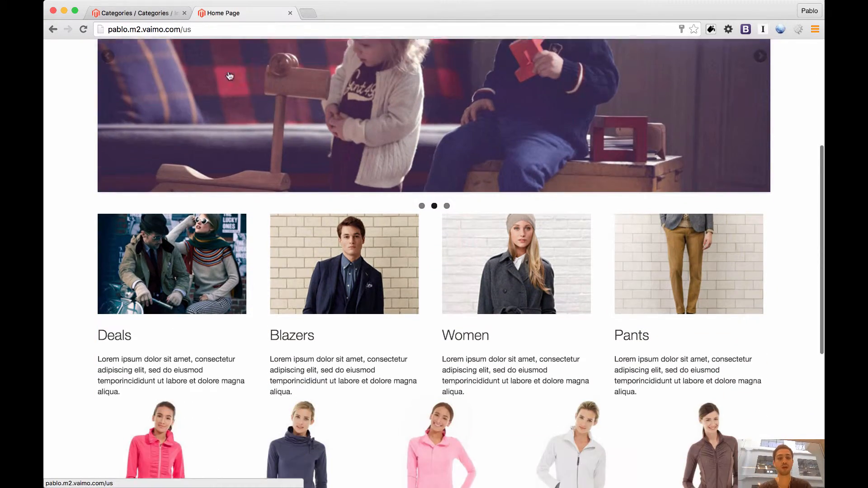
pyautogui.scroll(-4, 229, 75)
pyautogui.scroll(10, 225, 71)
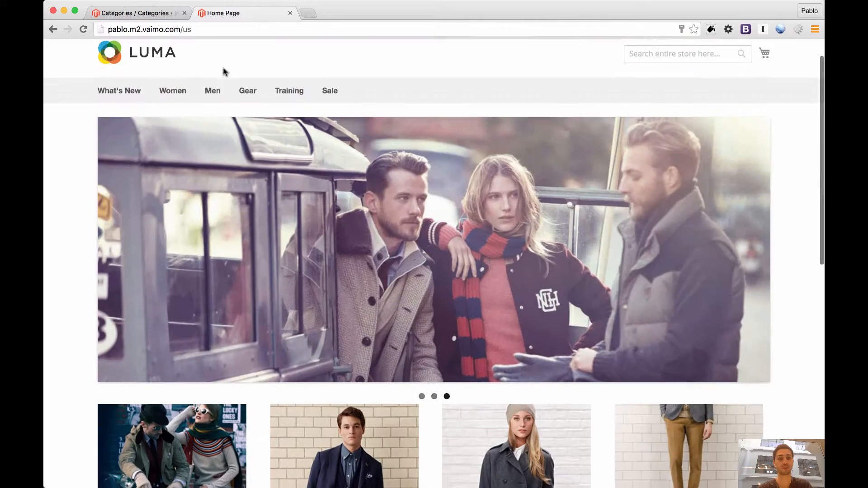
# Step: Open the United Kingdom storefront home page at pablo.m2.vaimo.com/uk
pyautogui.doubleClick(187, 29)
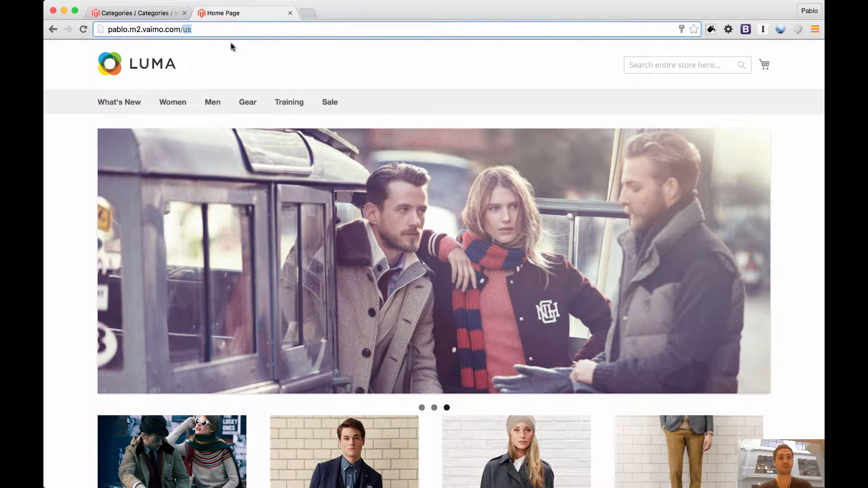
pyautogui.write('uk')
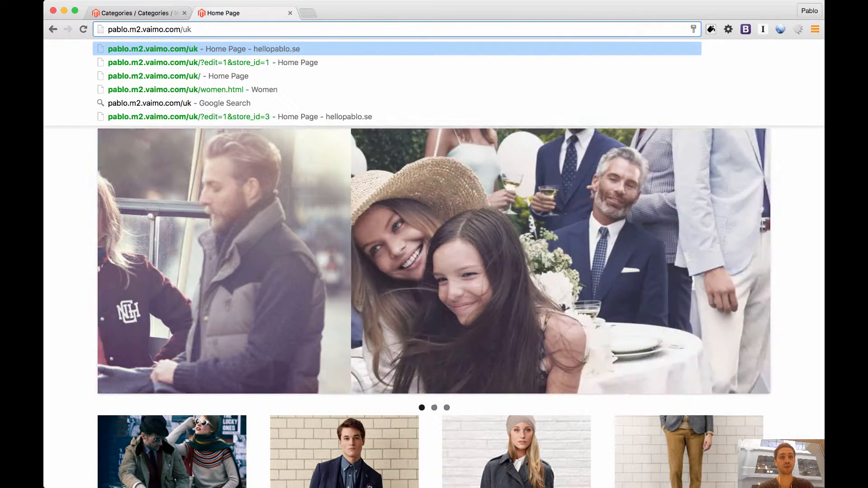
pyautogui.press('Return')
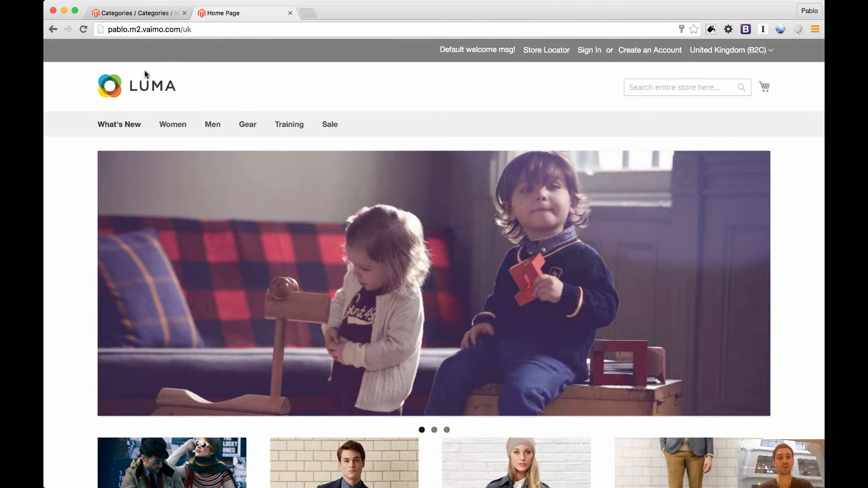
# Step: Open the Swedish B2C storefront at pablo.m2.vaimo.com/se and look through its home page
pyautogui.doubleClick(187, 29)
pyautogui.write('se')
pyautogui.press('Return')
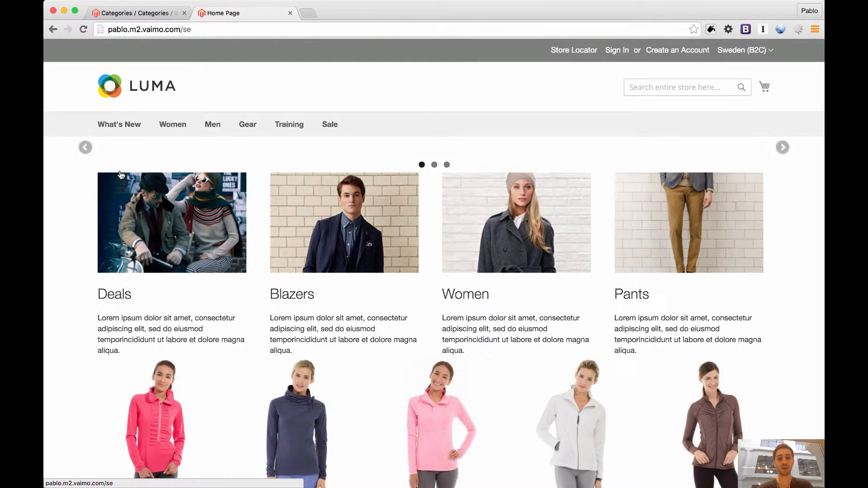
pyautogui.scroll(-8, 122, 175)
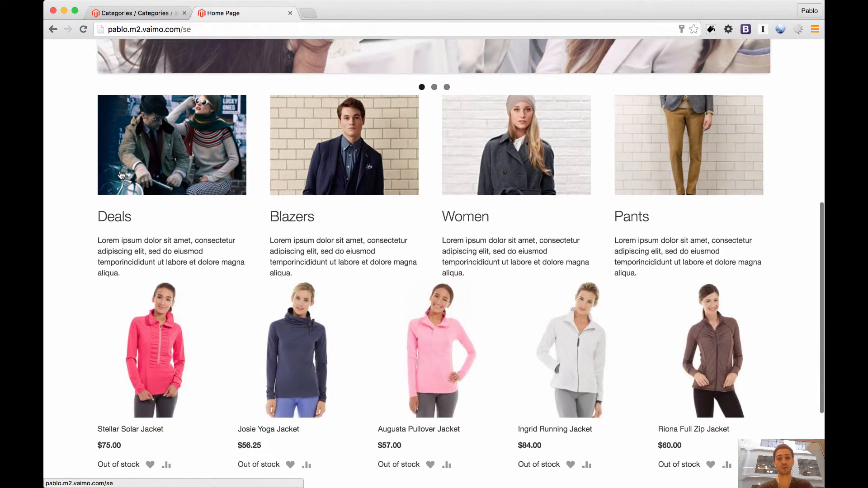
pyautogui.scroll(6, 171, 64)
# Step: Open the Swedish B2B storefront at pablo.m2.vaimo.com/se_b2b and look through its home page
pyautogui.click(186, 31)
pyautogui.write('_')
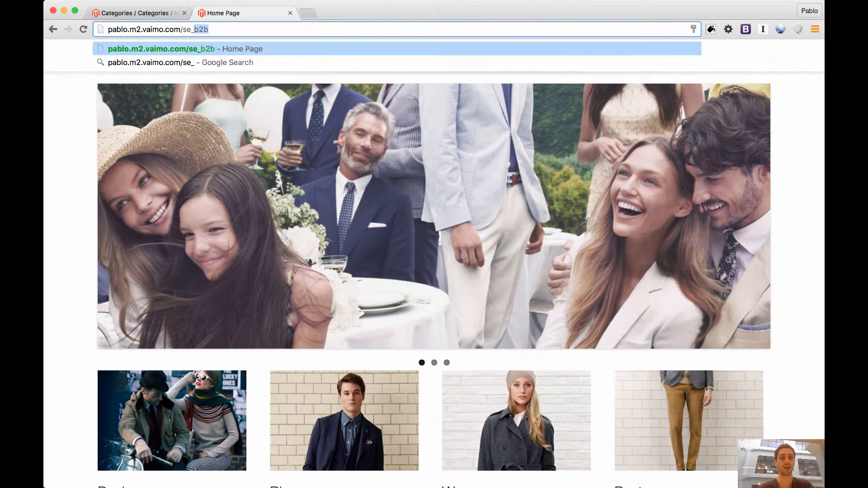
pyautogui.press('Return')
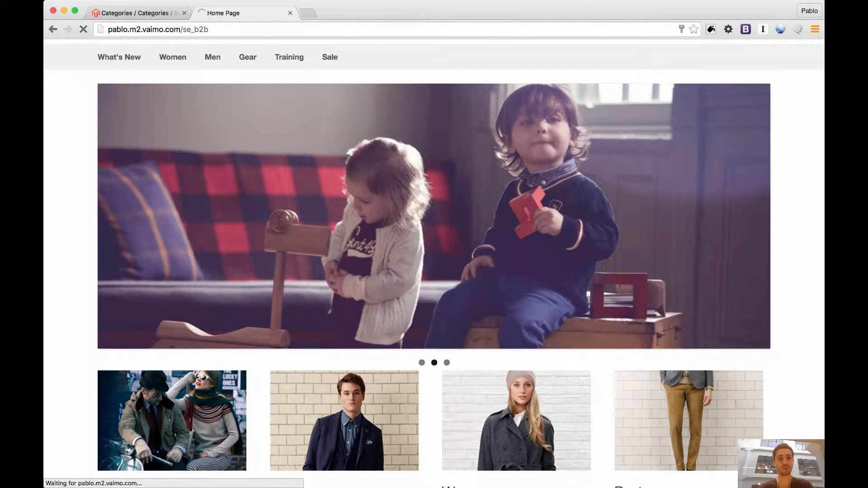
pyautogui.scroll(-4, 128, 162)
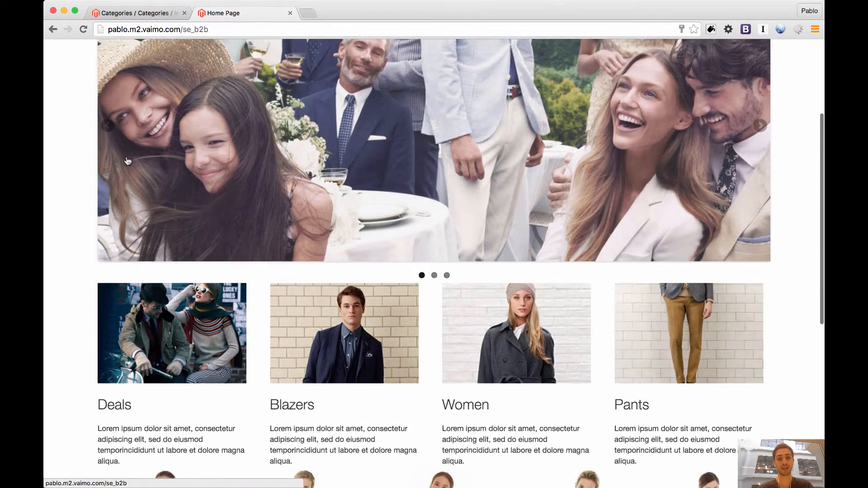
pyautogui.scroll(4, 128, 154)
# Step: Return to the United States storefront home page at pablo.m2.vaimo.com/us
pyautogui.moveTo(183, 30); pyautogui.dragTo(242, 34)
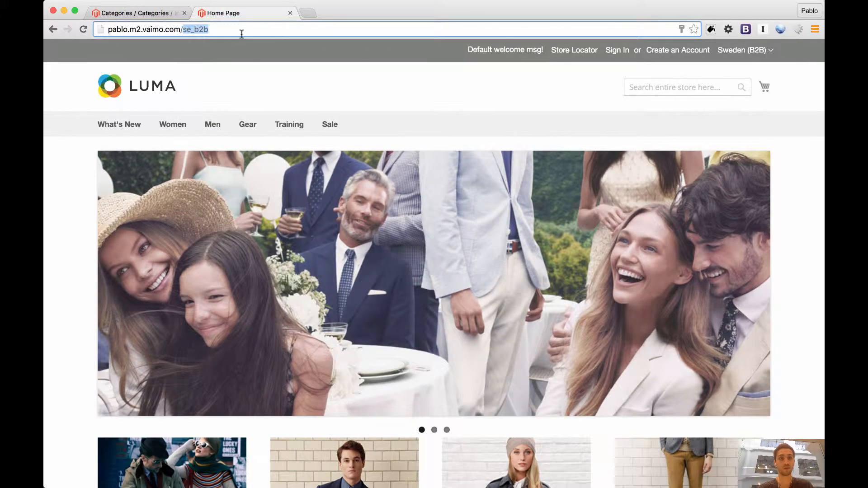
pyautogui.write('us')
pyautogui.press('Return')
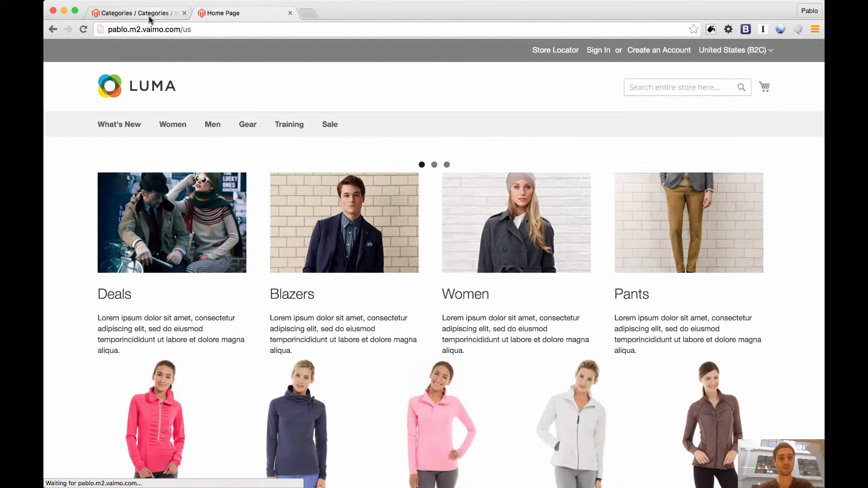
# Step: Go back to the admin Categories page and review the list of available store views
pyautogui.click(148, 14)
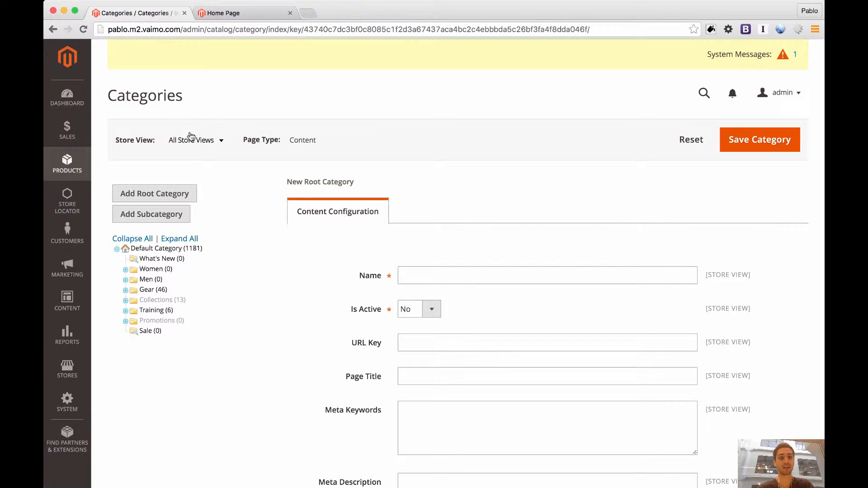
pyautogui.click(202, 144)
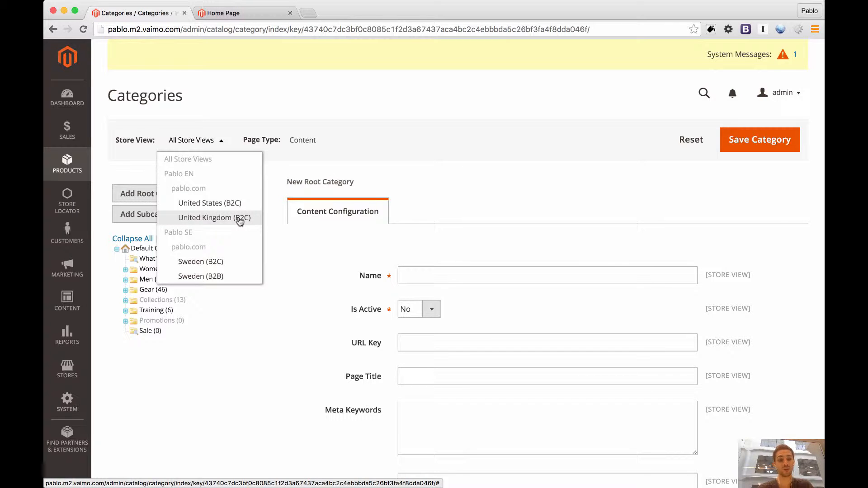
pyautogui.click(141, 230)
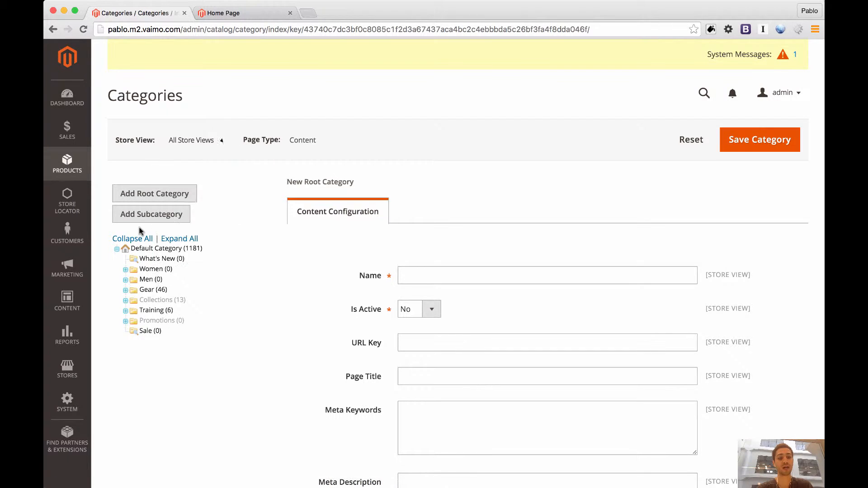
# Step: Open the Default Category in the United Kingdom (B2C) store view and launch its Edit & Preview mode
pyautogui.click(150, 250)
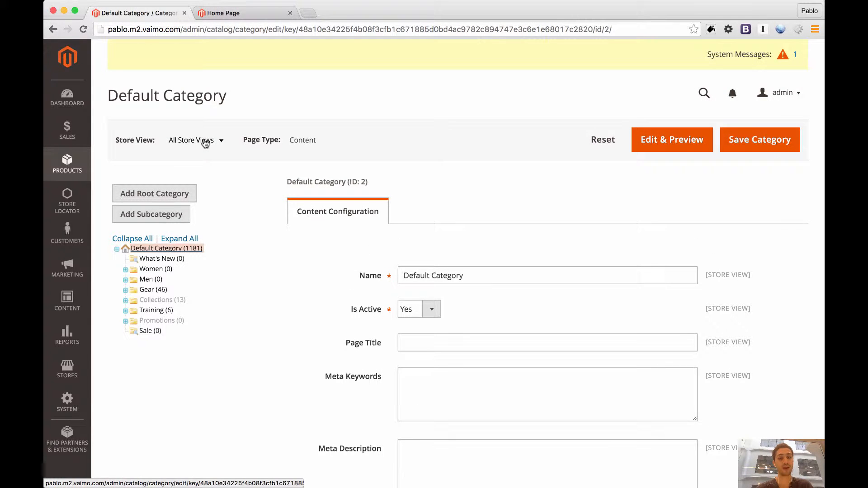
pyautogui.click(205, 142)
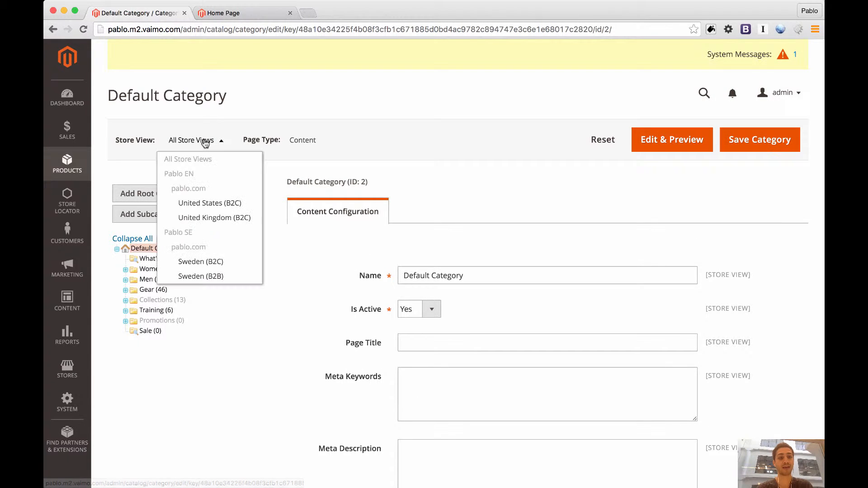
pyautogui.click(224, 219)
pyautogui.click(695, 127)
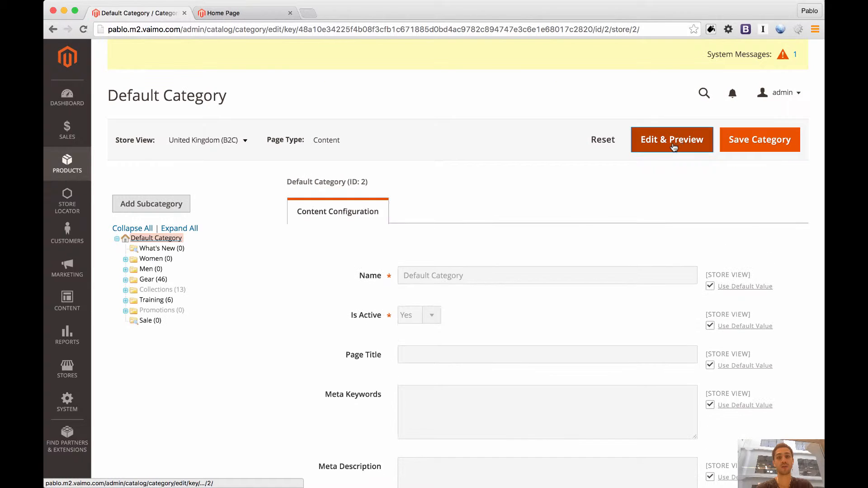
pyautogui.click(673, 141)
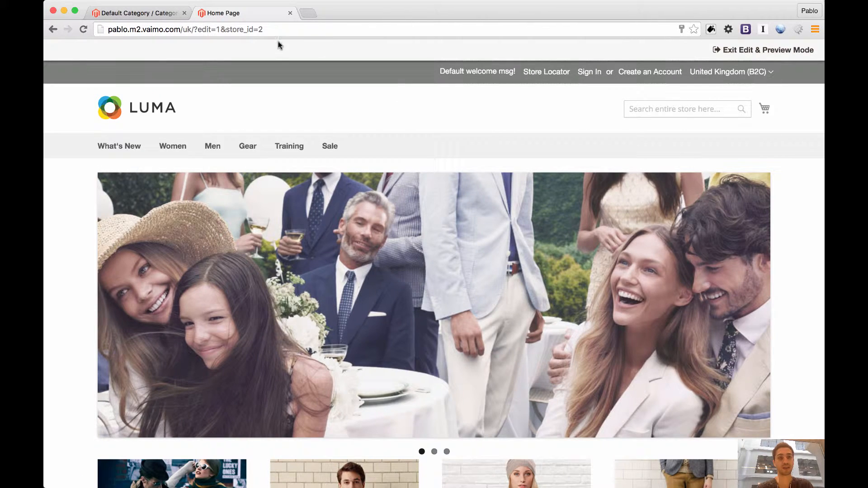
# Step: Examine the uk store code and the store_id parameter in the preview page's URL
pyautogui.doubleClick(187, 30)
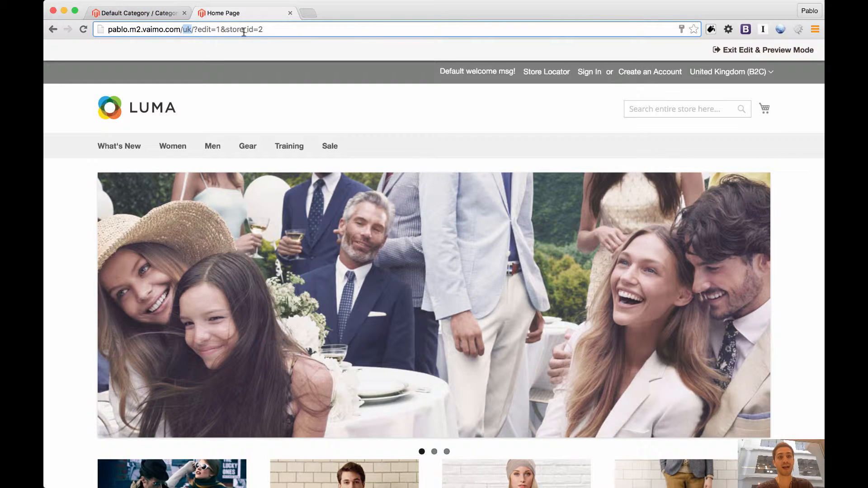
pyautogui.doubleClick(259, 30)
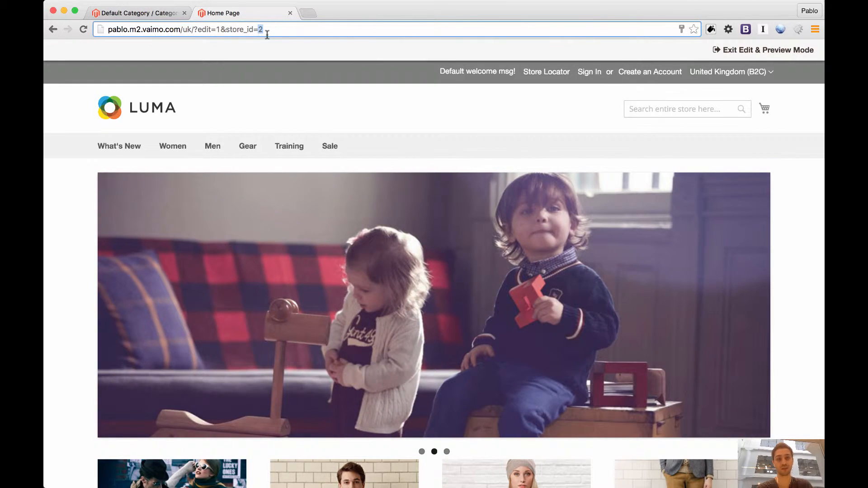
pyautogui.moveTo(225, 30); pyautogui.dragTo(278, 31)
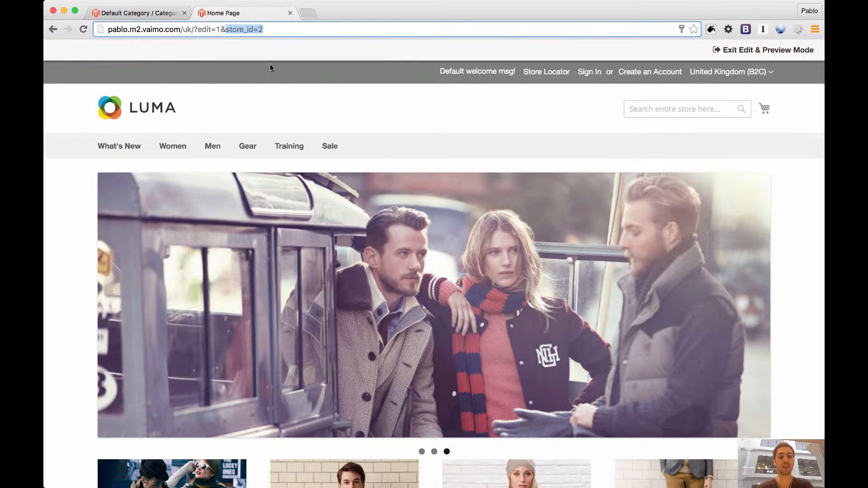
# Step: Start editing the page structure and move the Catalog Products List to the top, above the Banner Slider Widget
pyautogui.scroll(-1, 265, 92)
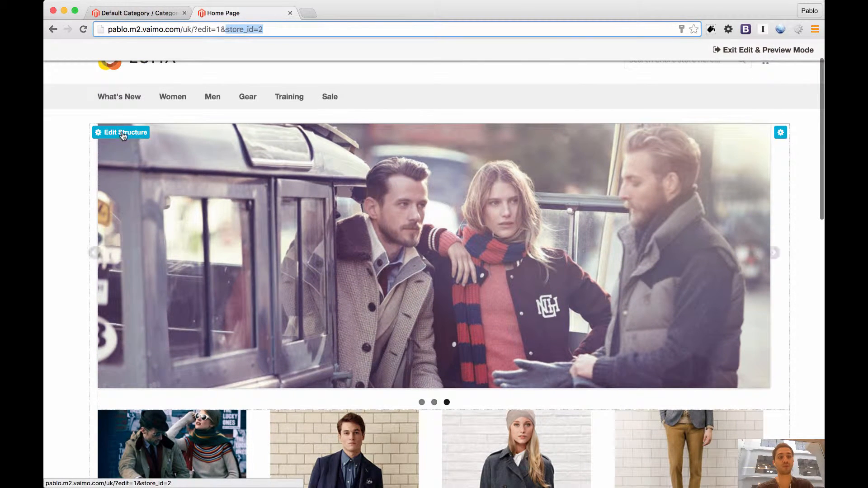
pyautogui.click(120, 133)
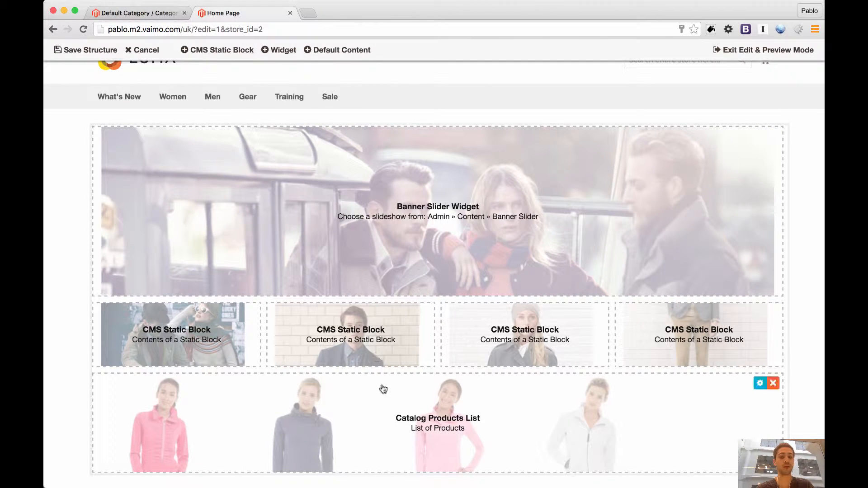
pyautogui.moveTo(390, 410); pyautogui.dragTo(412, 290)
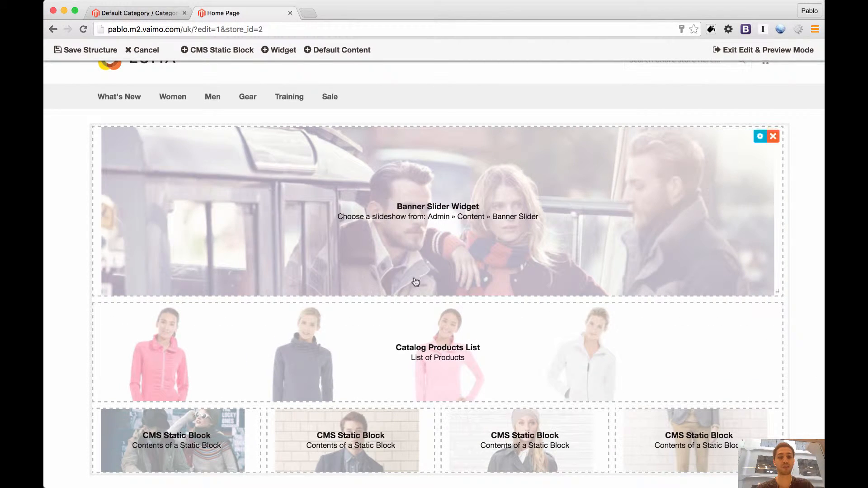
pyautogui.moveTo(416, 329); pyautogui.dragTo(413, 167)
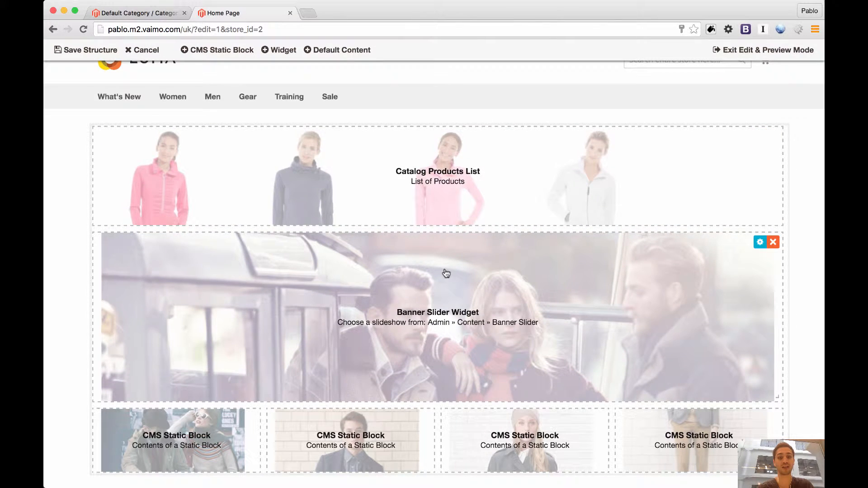
# Step: Move the Banner Slider Widget below the row of four CMS Static Blocks
pyautogui.scroll(-3, 447, 273)
pyautogui.moveTo(425, 315); pyautogui.dragTo(434, 360)
pyautogui.scroll(2, 434, 360)
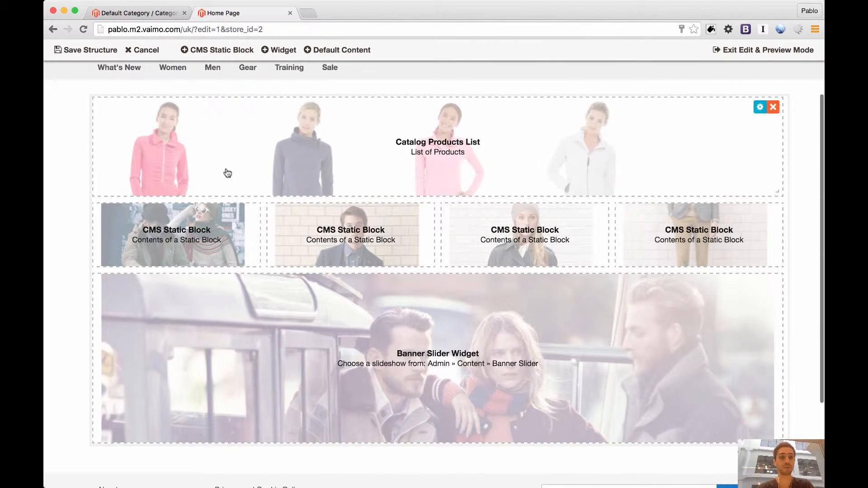
# Step: Save the rearranged page structure and publish it for the United Kingdom store view
pyautogui.click(83, 53)
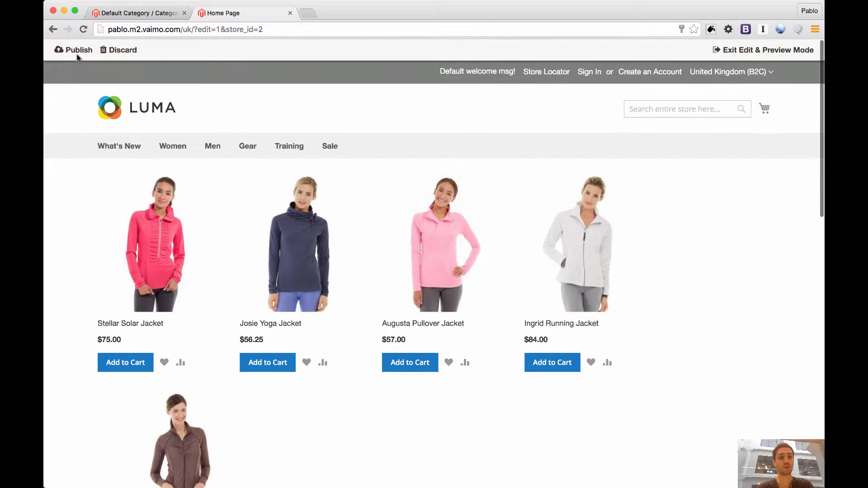
pyautogui.click(78, 51)
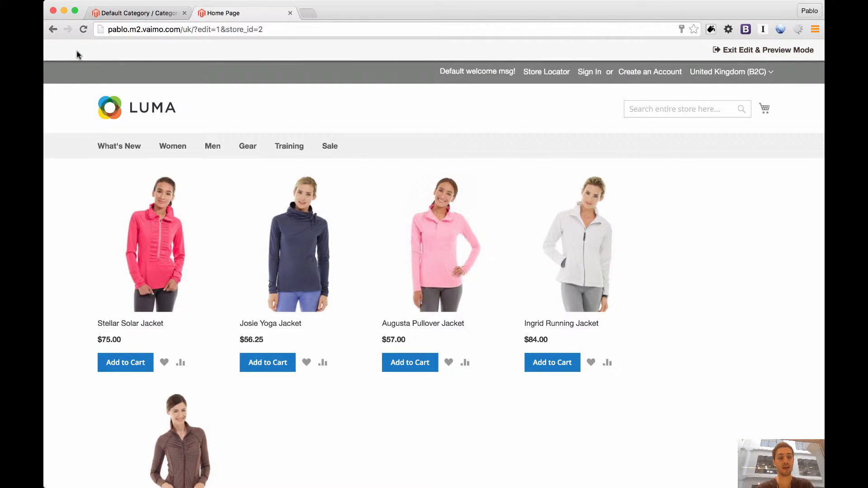
# Step: Open the United States storefront at pablo.m2.vaimo.com/us to check its home page layout
pyautogui.moveTo(195, 31); pyautogui.dragTo(280, 43)
pyautogui.press('BackSpace')
pyautogui.press('BackSpace')
pyautogui.press('BackSpace')
pyautogui.press('BackSpace')
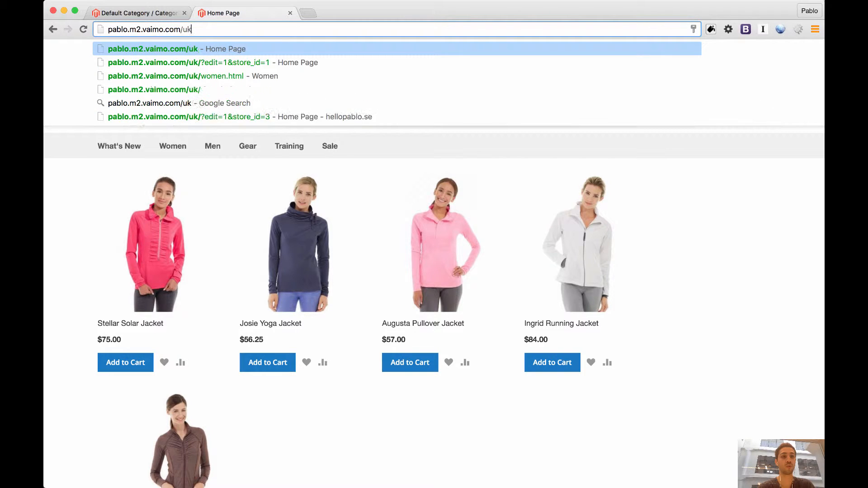
pyautogui.write('us')
pyautogui.press('Return')
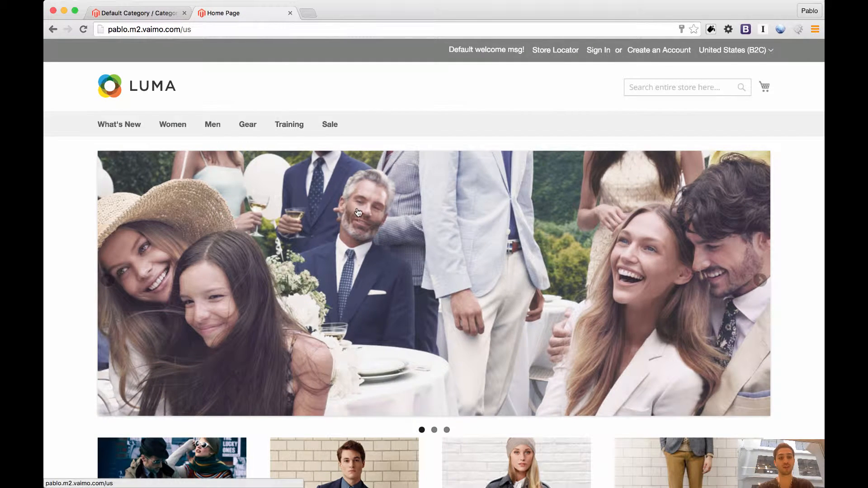
# Step: Open the United Kingdom storefront at pablo.m2.vaimo.com/uk to check the published home page layout
pyautogui.doubleClick(187, 31)
pyautogui.write('uk')
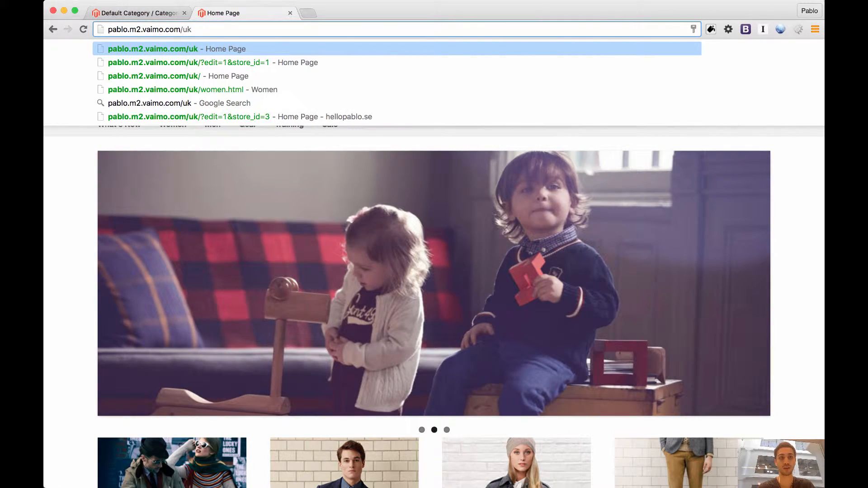
pyautogui.press('Return')
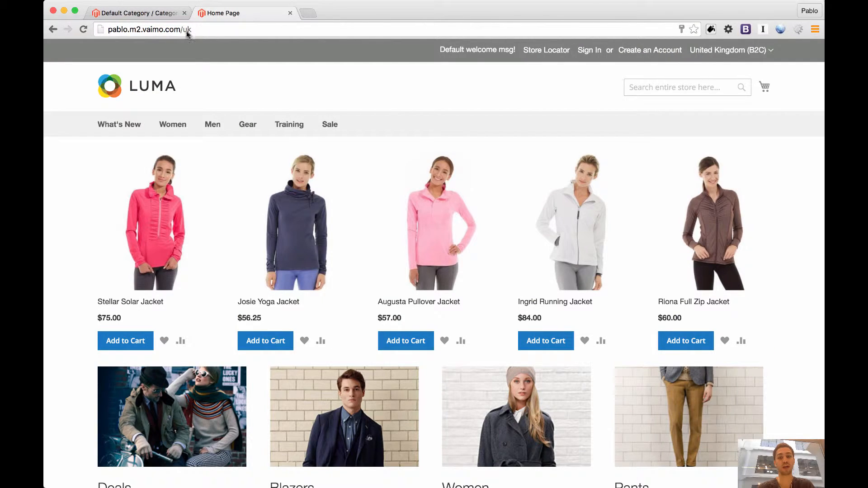
# Step: Check the lower part of the United Kingdom home page and view the available store views on the Default Category admin page
pyautogui.scroll(-10, 316, 209)
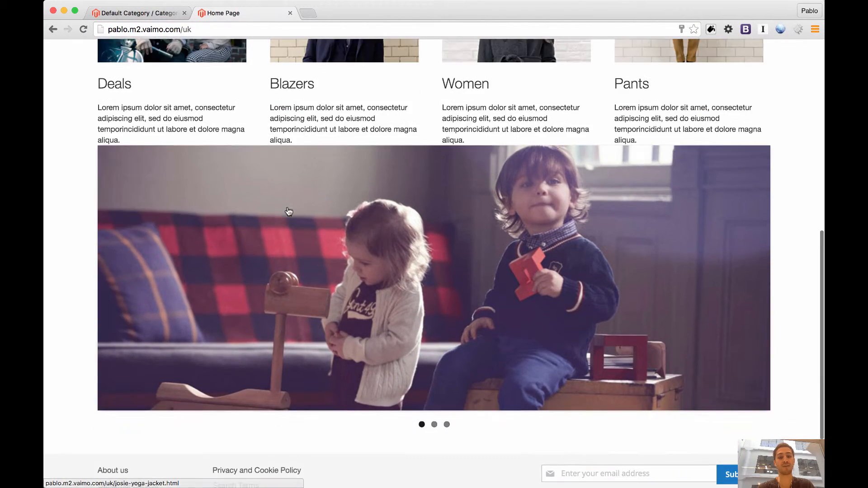
pyautogui.scroll(-1, 290, 215)
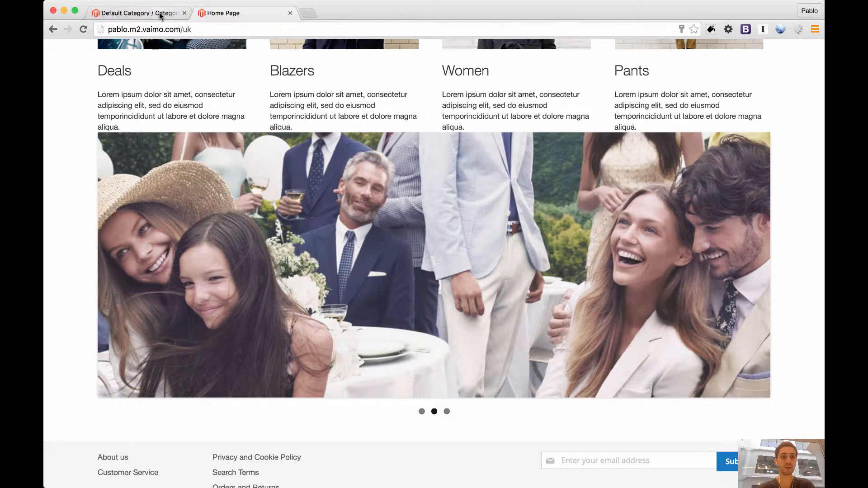
pyautogui.click(160, 14)
pyautogui.click(224, 138)
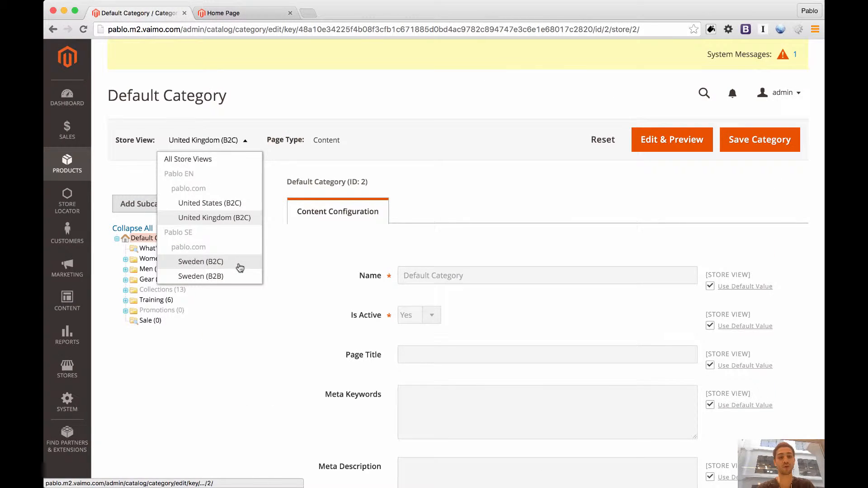
# Step: Open the Sweden (B2C) storefront at pablo.m2.vaimo.com/se to check its home page layout
pyautogui.click(225, 14)
pyautogui.doubleClick(187, 29)
pyautogui.write('se')
pyautogui.press('Return')
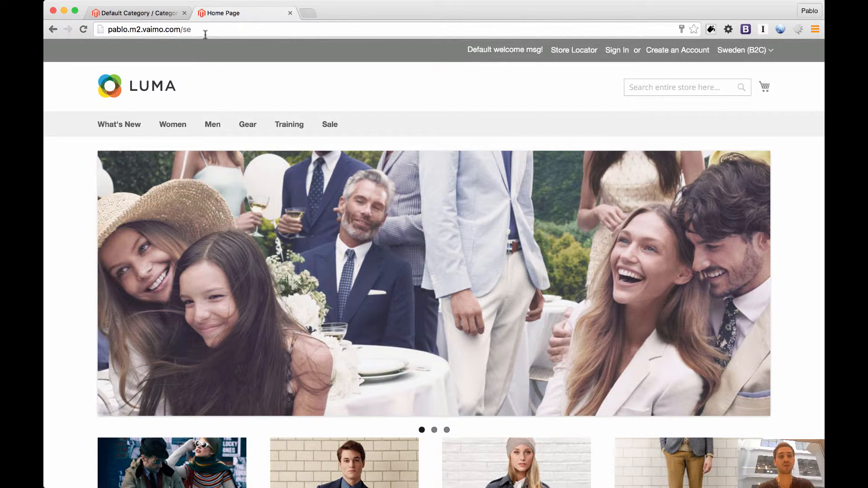
# Step: Open the Sweden (B2B) storefront at pablo.m2.vaimo.com/se_b2b to compare its home page
pyautogui.click(199, 29)
pyautogui.write('_b2b')
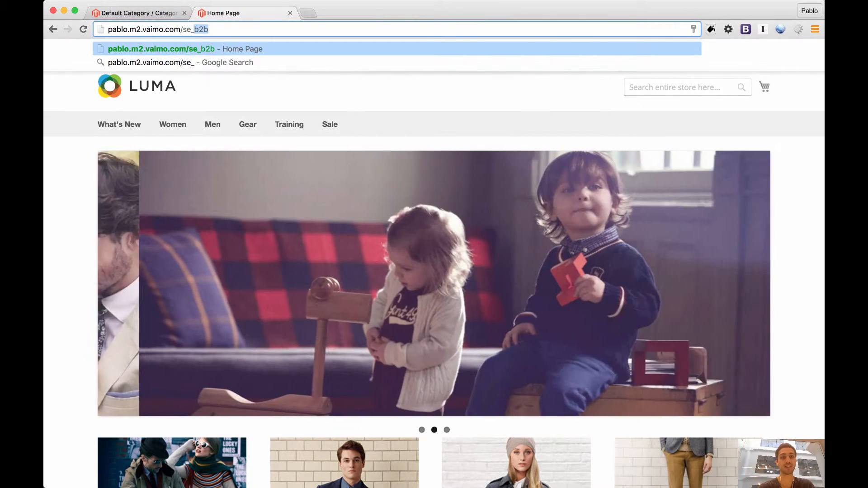
pyautogui.press('Return')
# Step: Switch the Default Category's store view to Sweden (B2C) in the admin and confirm the scope change
pyautogui.click(145, 14)
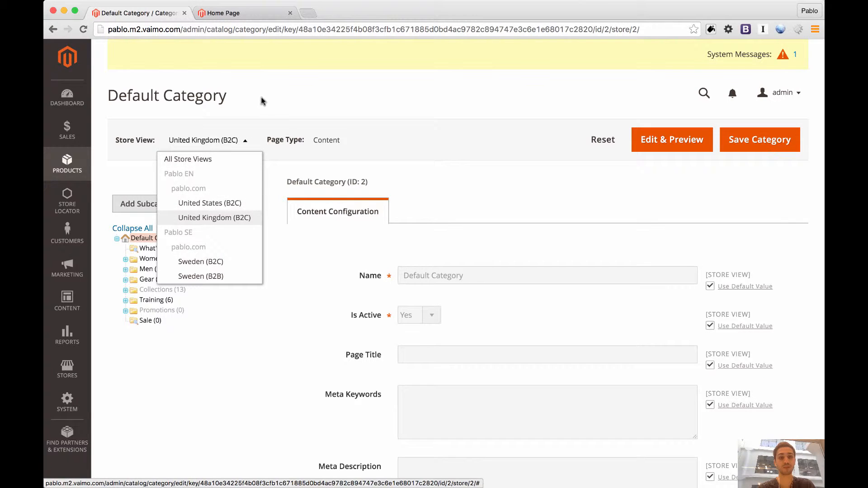
pyautogui.click(234, 263)
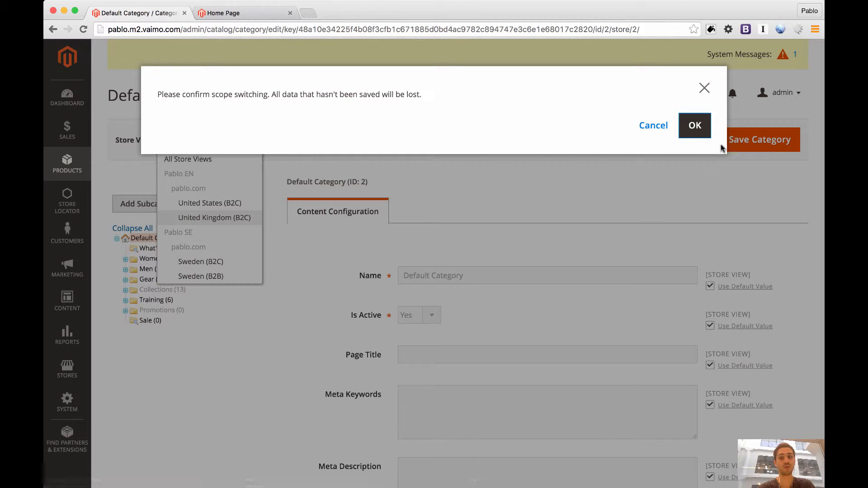
pyautogui.click(696, 129)
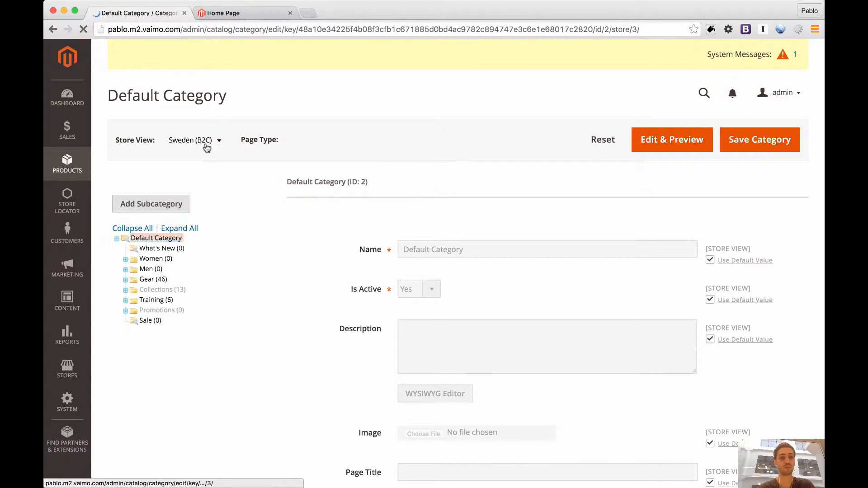
pyautogui.click(194, 140)
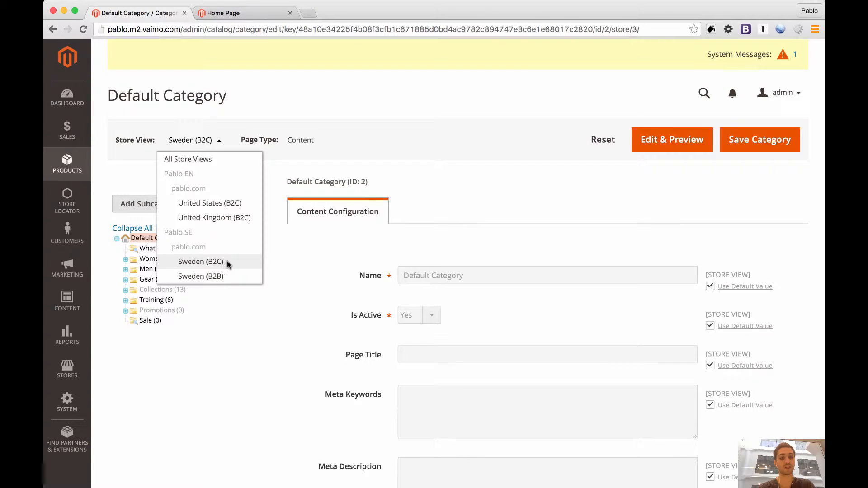
pyautogui.click(416, 173)
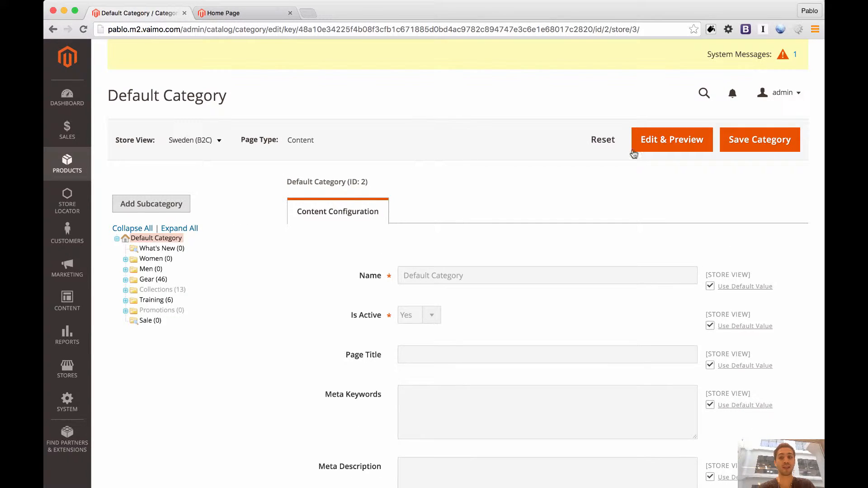
# Step: Launch Edit & Preview for the Sweden (B2C) home page and check the store in its address
pyautogui.click(683, 140)
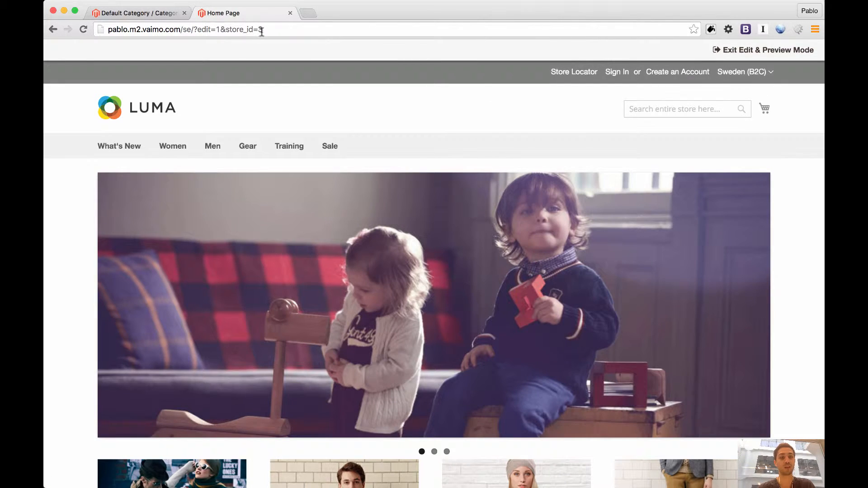
pyautogui.moveTo(261, 30); pyautogui.dragTo(243, 30)
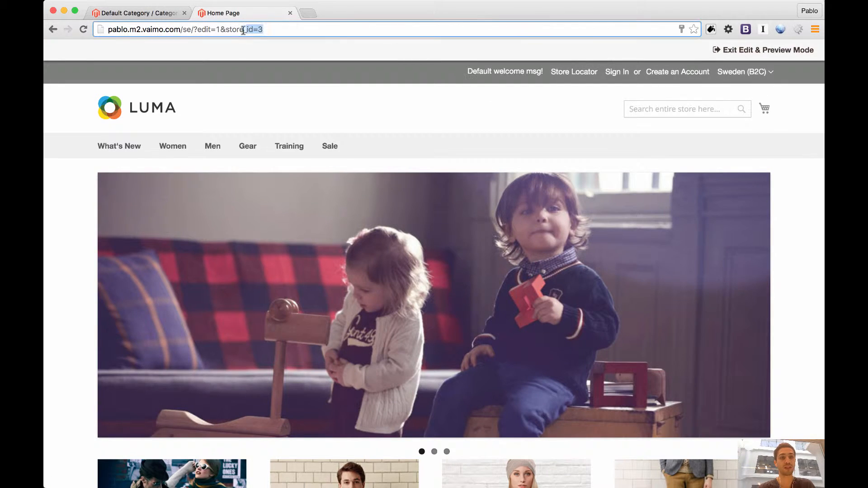
pyautogui.doubleClick(187, 30)
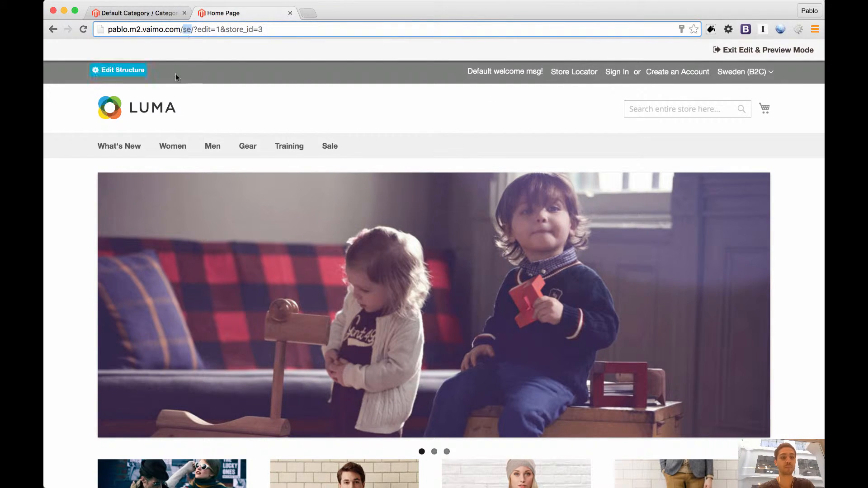
# Step: View the Swedish home page's block arrangement in the structure editor and exit it without changes
pyautogui.moveTo(166, 192)
pyautogui.click(122, 182)
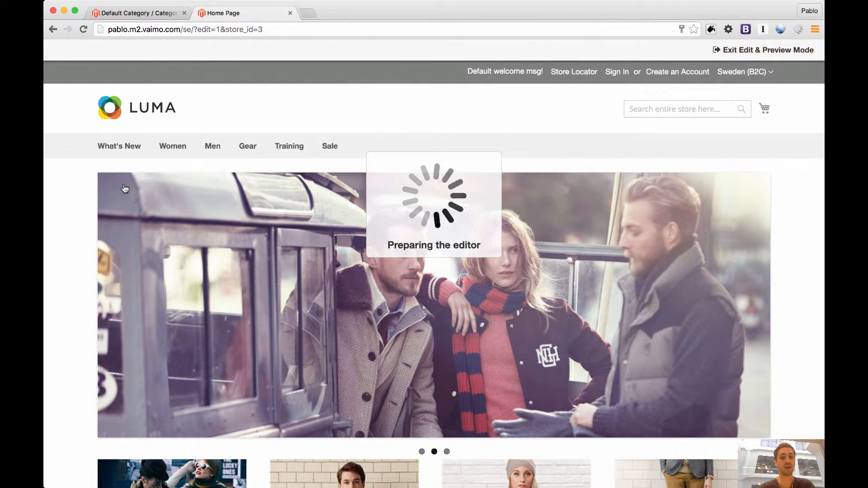
pyautogui.scroll(-5, 215, 216)
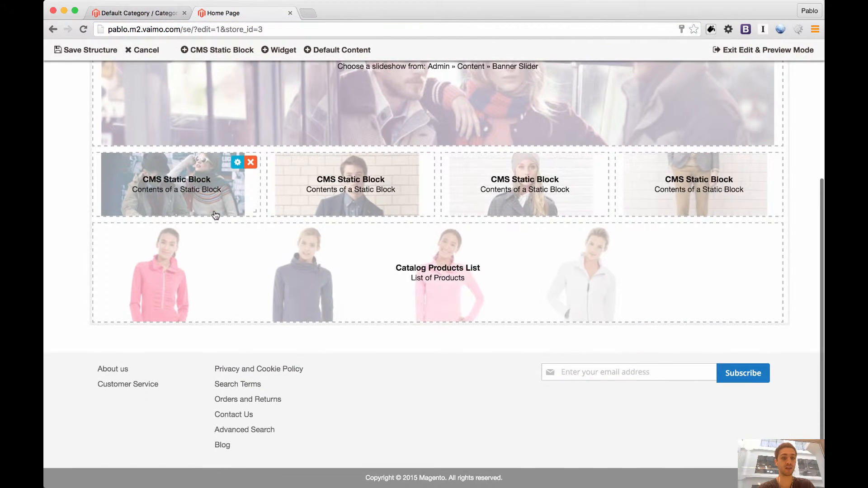
pyautogui.click(151, 52)
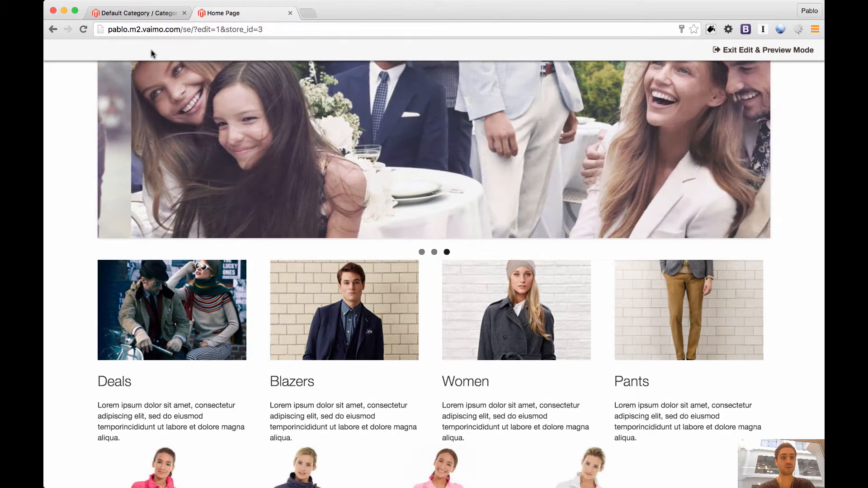
# Step: Replace the "Deals" heading in the first content block with "Kampanjer"
pyautogui.scroll(-3, 130, 261)
pyautogui.doubleClick(116, 272)
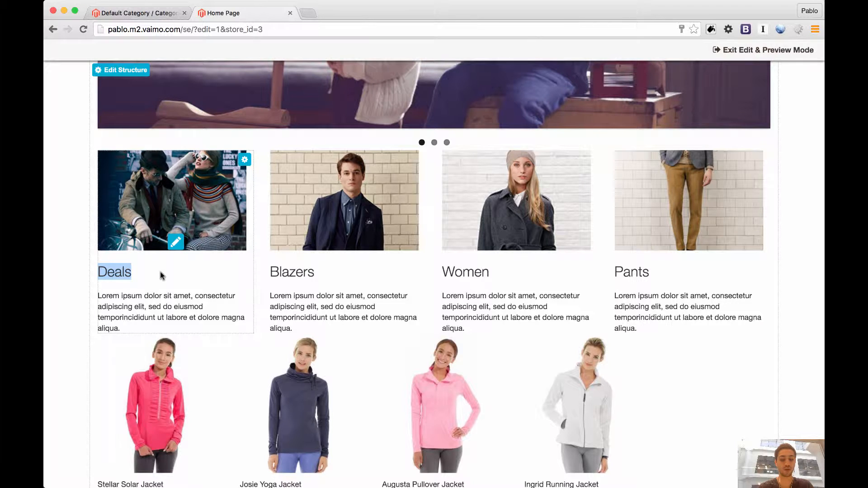
pyautogui.click(112, 275)
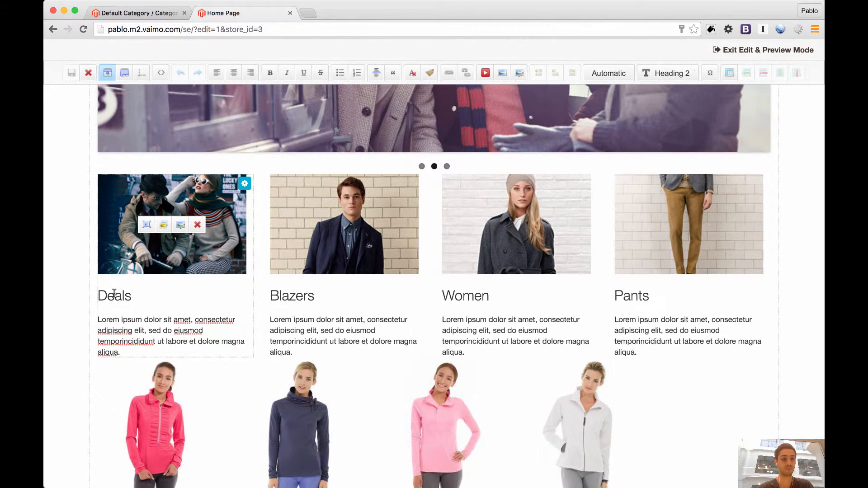
pyautogui.doubleClick(114, 294)
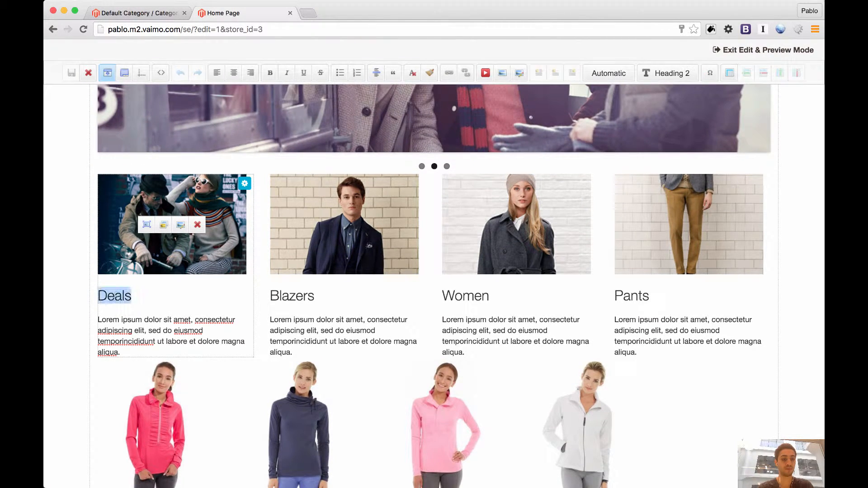
pyautogui.write('Kampanjer')
# Step: Replace the "Blazers" heading in the second content block with "Kostymer"
pyautogui.click(316, 294)
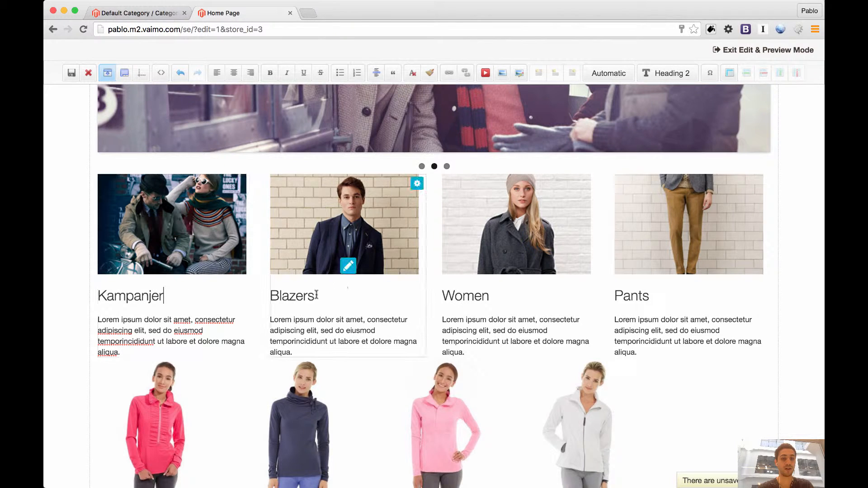
pyautogui.doubleClick(299, 299)
pyautogui.doubleClick(296, 298)
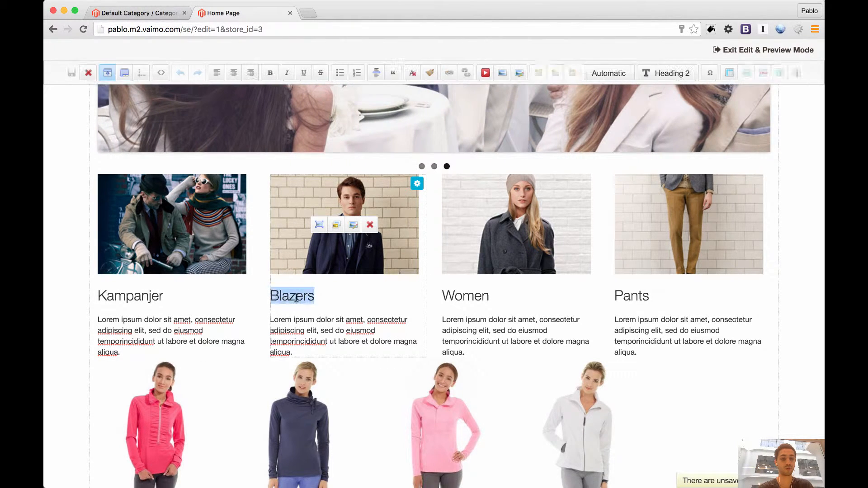
pyautogui.write('Kostymer')
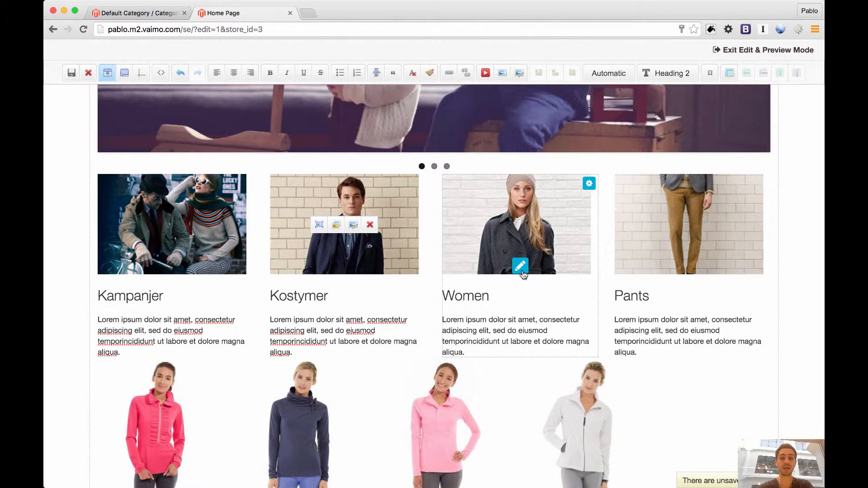
# Step: Replace the "Women" heading in the third content block with "För henne"
pyautogui.click(484, 296)
pyautogui.doubleClick(474, 298)
pyautogui.write('För hen')
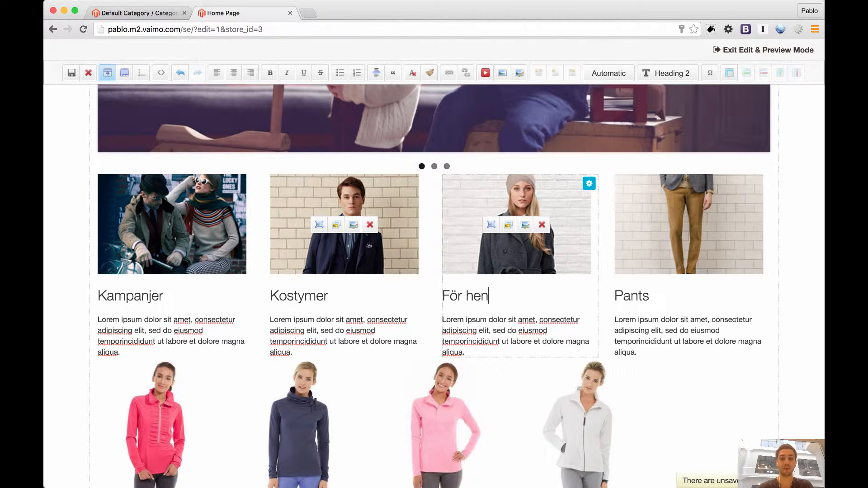
pyautogui.write('ne')
# Step: Replace the "Pants" heading in the fourth content block with "Byxor", and save and publish the edited blocks
pyautogui.click(638, 296)
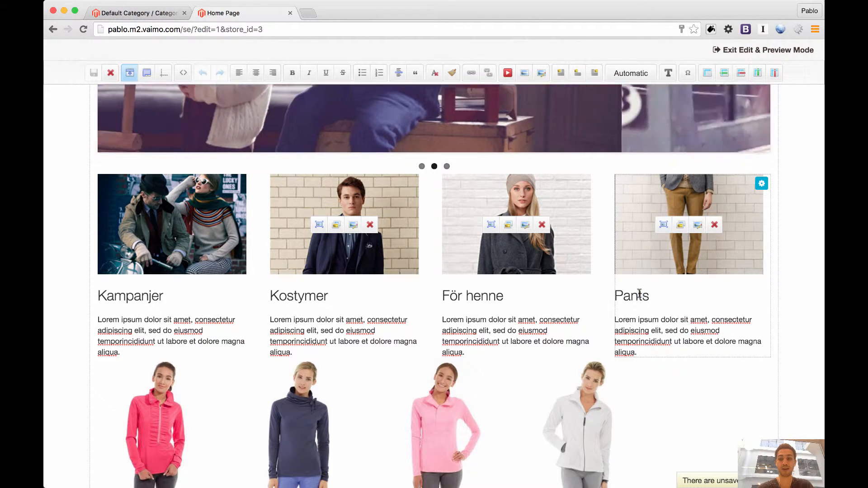
pyautogui.doubleClick(640, 294)
pyautogui.write('Byxor')
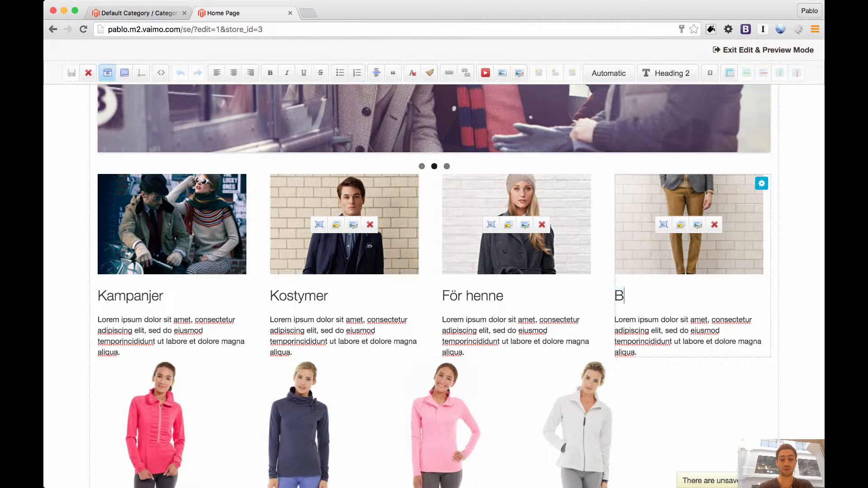
pyautogui.click(71, 74)
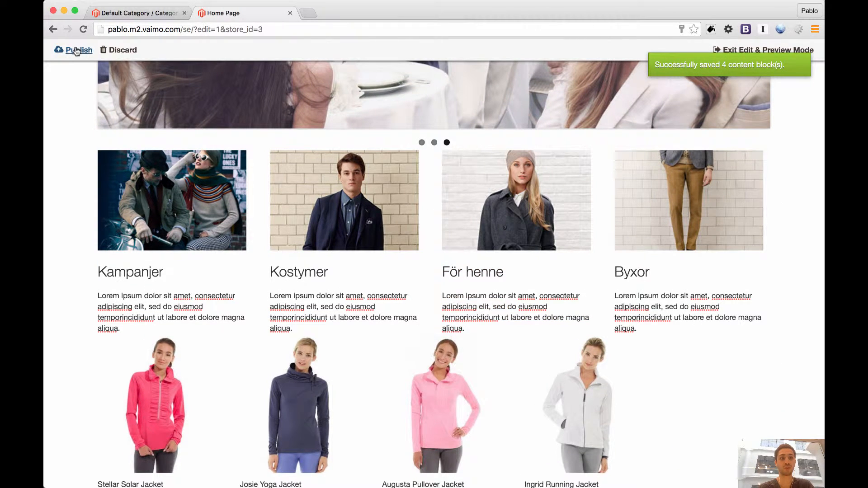
pyautogui.click(77, 51)
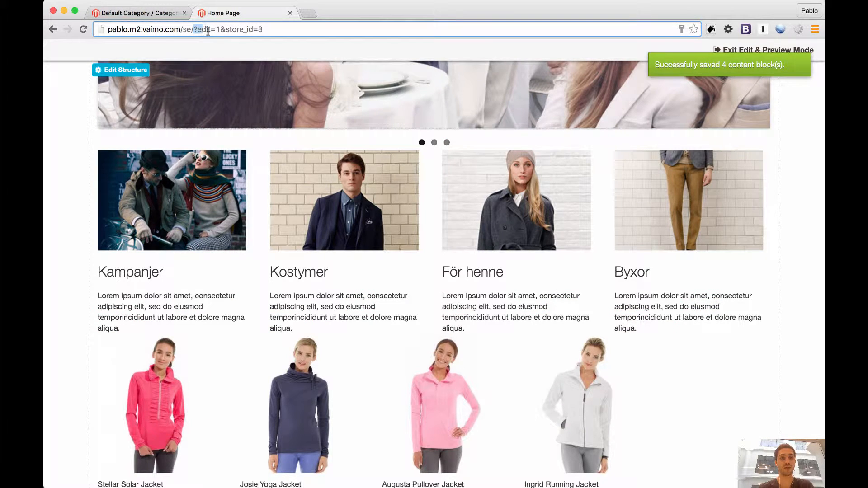
# Step: Load the Sweden (B2C) storefront at pablo.m2.vaimo.com/se/ without the edit parameters and check the published block headings
pyautogui.moveTo(208, 31); pyautogui.dragTo(264, 30)
pyautogui.press('BackSpace')
pyautogui.press('Return')
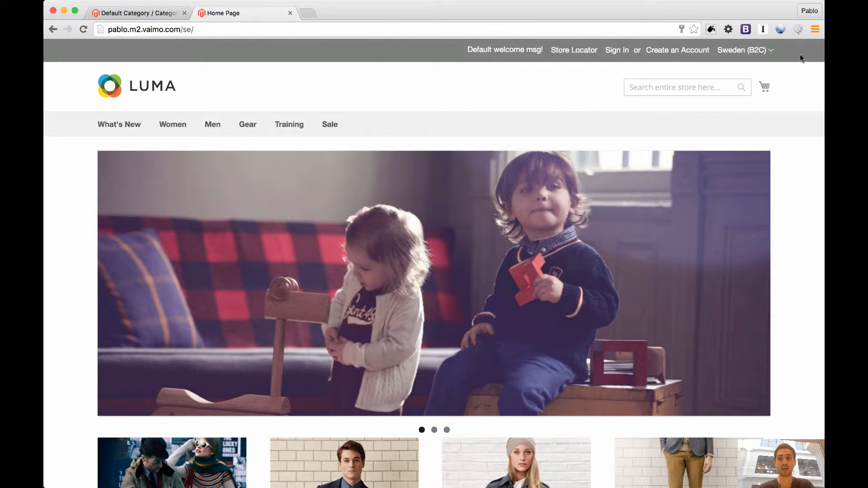
pyautogui.moveTo(769, 51)
pyautogui.mouseDown()
pyautogui.moveTo(718, 51)
pyautogui.moveTo(754, 54)
pyautogui.mouseUp()
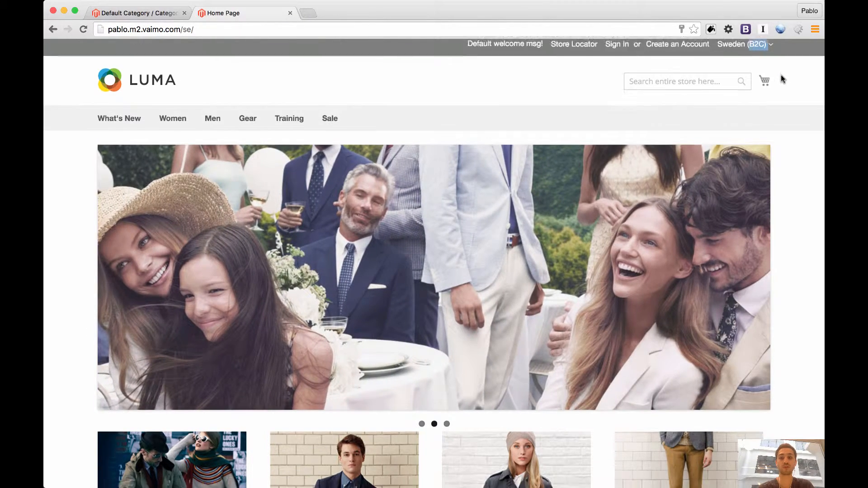
pyautogui.scroll(-5, 780, 75)
pyautogui.scroll(-1, 781, 77)
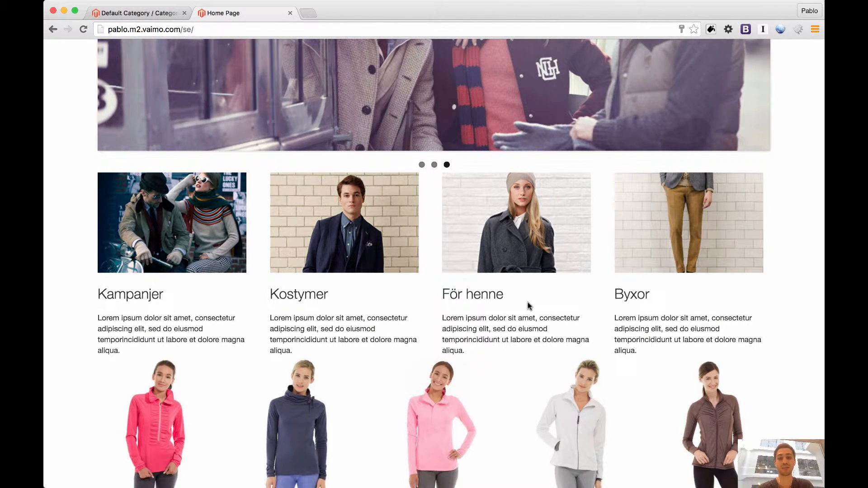
# Step: Open the Sweden (B2B) storefront at pablo.m2.vaimo.com/se_b2b and check its content block headings
pyautogui.click(191, 29)
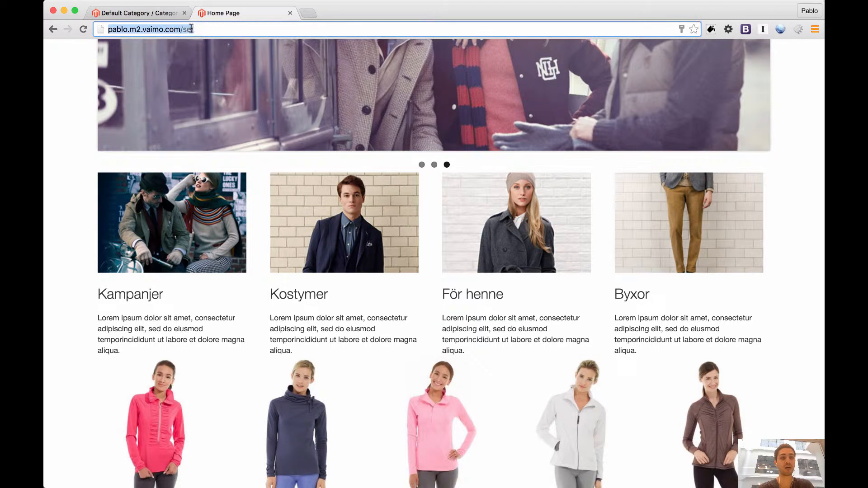
pyautogui.press('Right')
pyautogui.press('BackSpace')
pyautogui.write('_b2b')
pyautogui.press('Return')
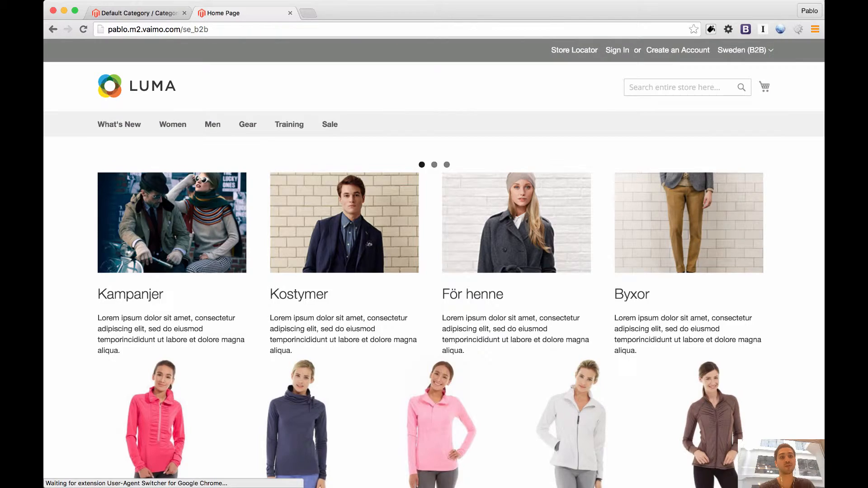
pyautogui.scroll(-6, 84, 145)
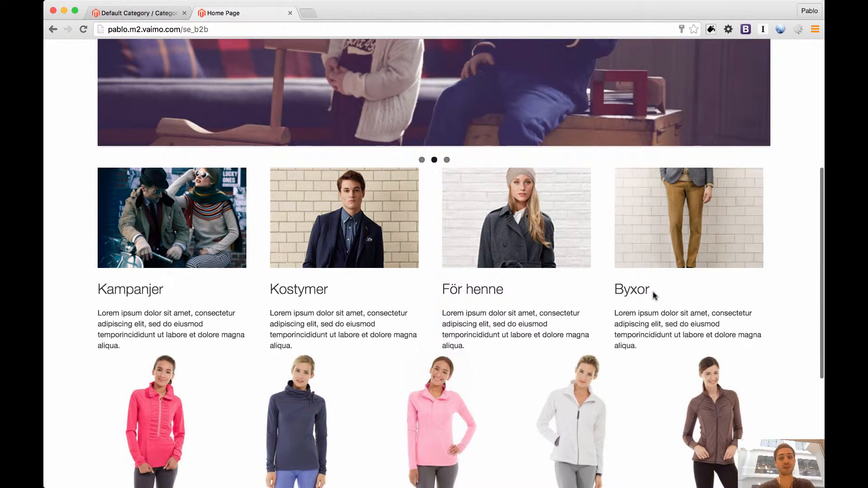
# Step: Return to the Default Category admin page and display its list of store views
pyautogui.click(144, 13)
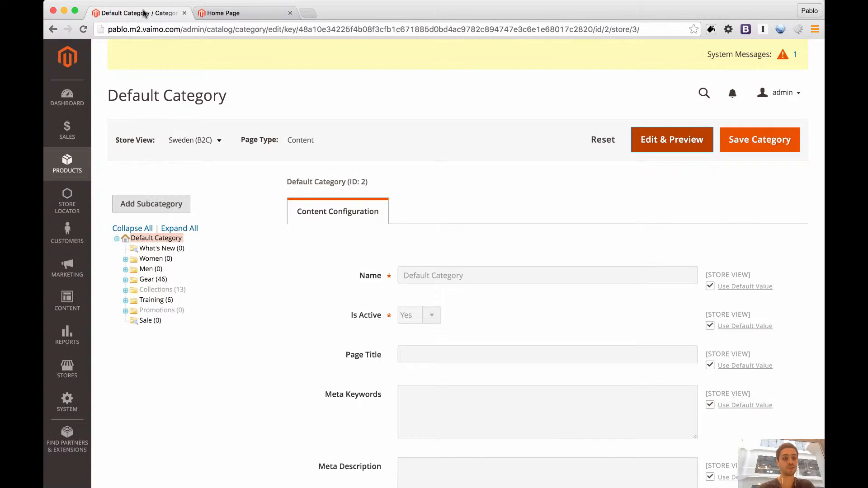
pyautogui.click(211, 142)
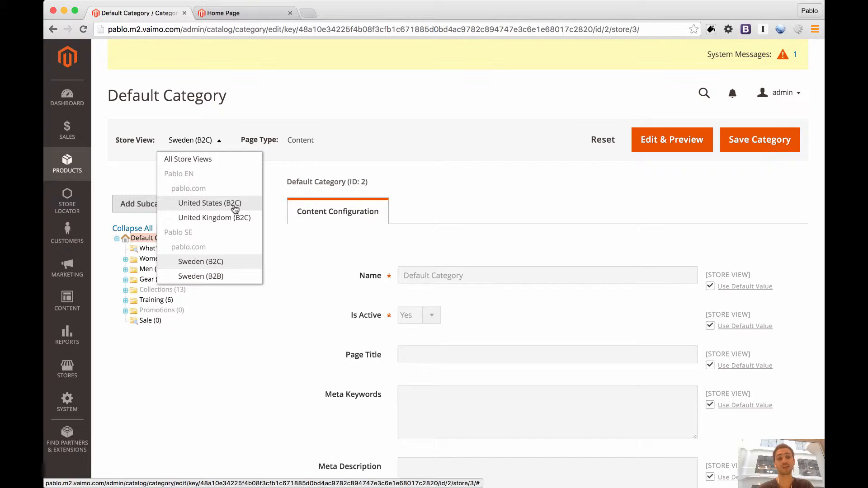
# Step: Open the United States (B2C) storefront at pablo.m2.vaimo.com/us and check its content block headings
pyautogui.click(232, 14)
pyautogui.click(201, 28)
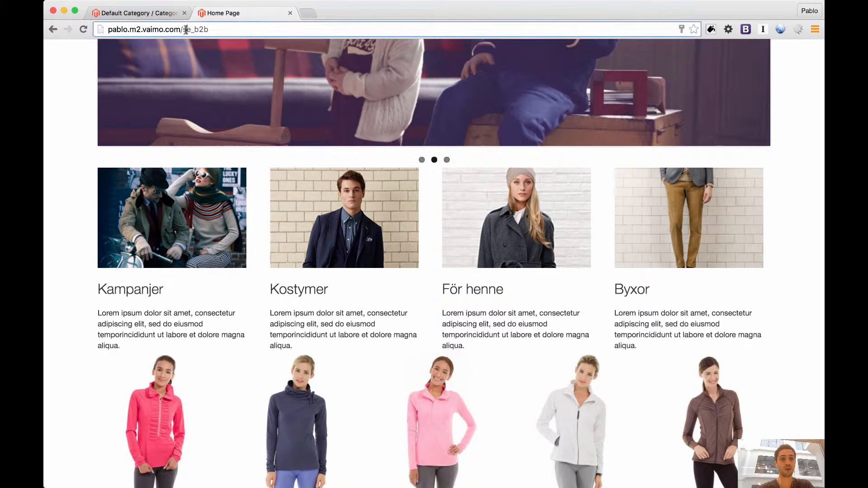
pyautogui.doubleClick(201, 28)
pyautogui.press('BackSpace')
pyautogui.write('us')
pyautogui.press('Return')
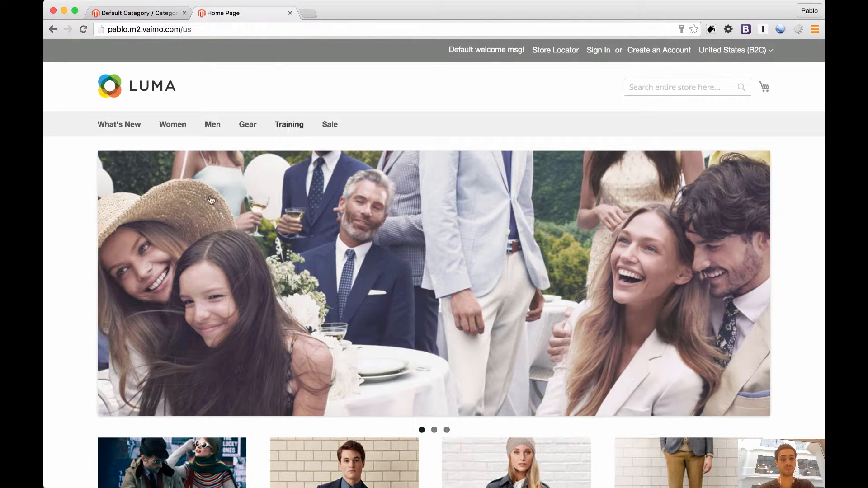
pyautogui.scroll(-5, 199, 212)
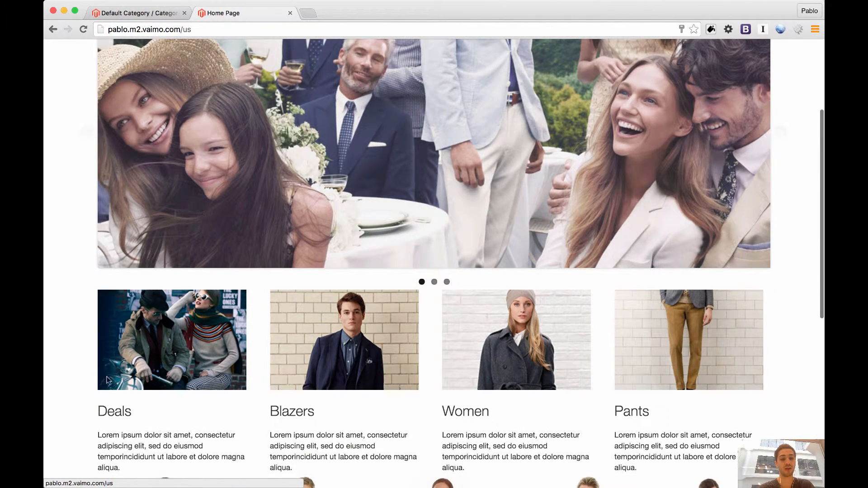
pyautogui.scroll(4, 655, 425)
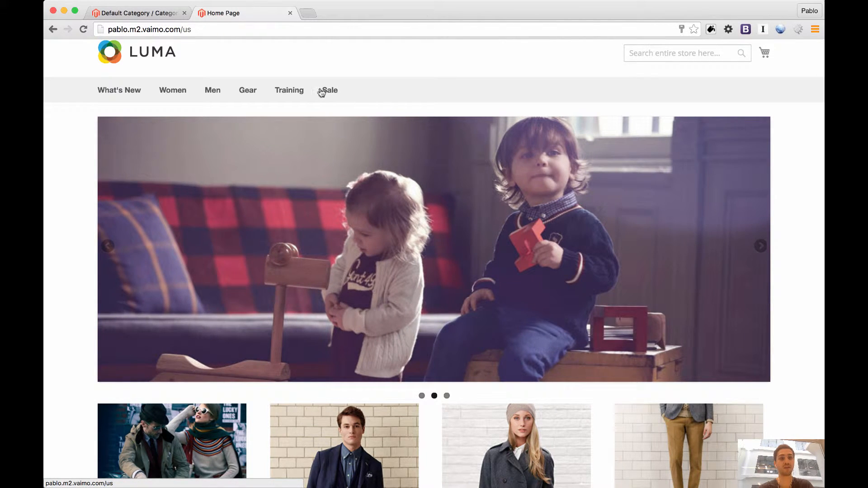
# Step: Open the United Kingdom storefront at pablo.m2.vaimo.com/uk and check its home page layout and block headings
pyautogui.doubleClick(186, 30)
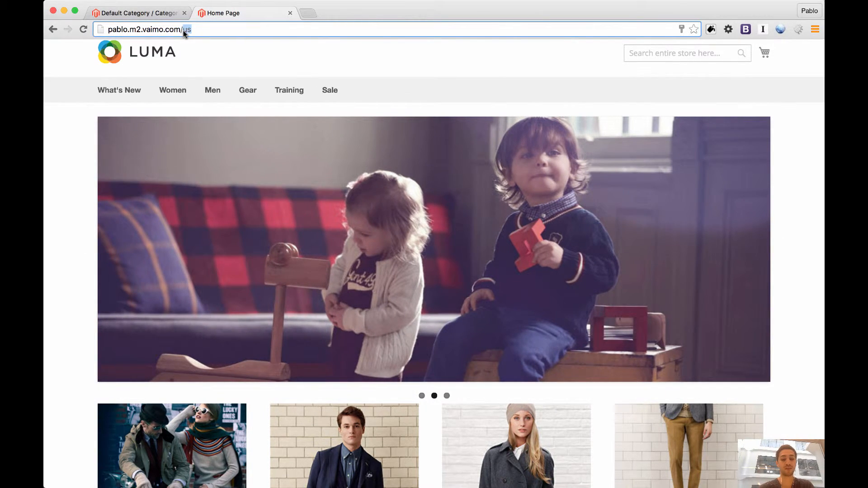
pyautogui.write('uk')
pyautogui.press('Return')
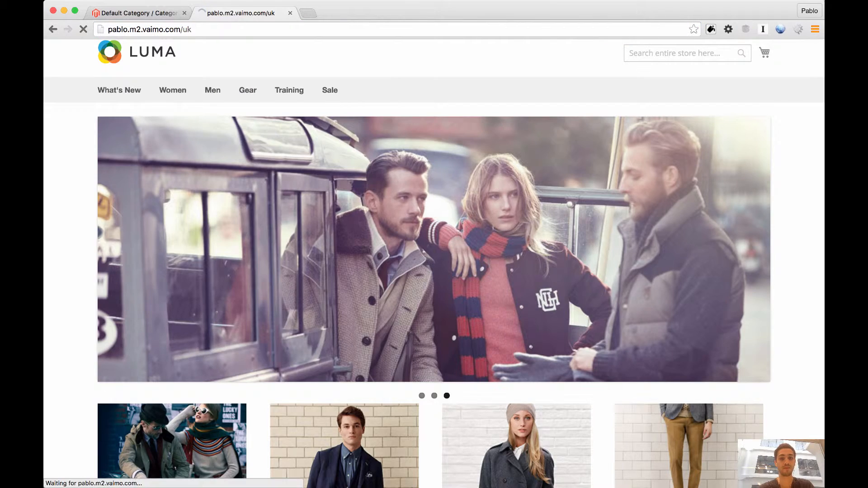
pyautogui.scroll(-3, 81, 180)
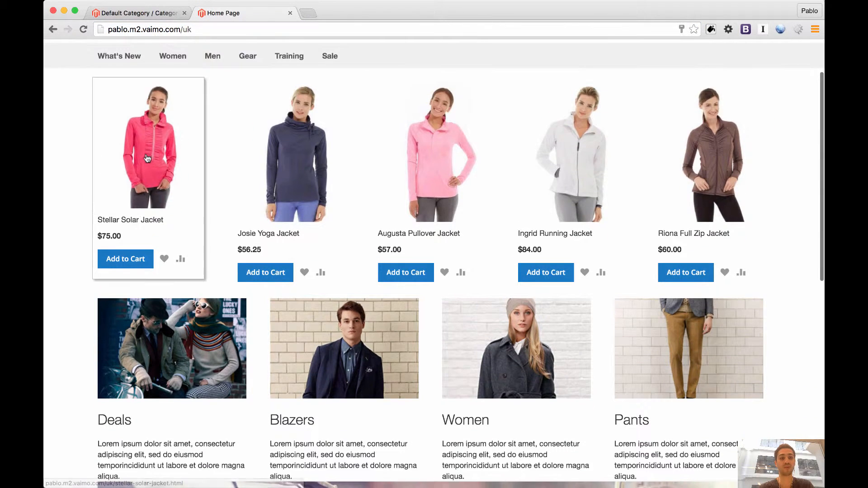
pyautogui.scroll(-5, 156, 319)
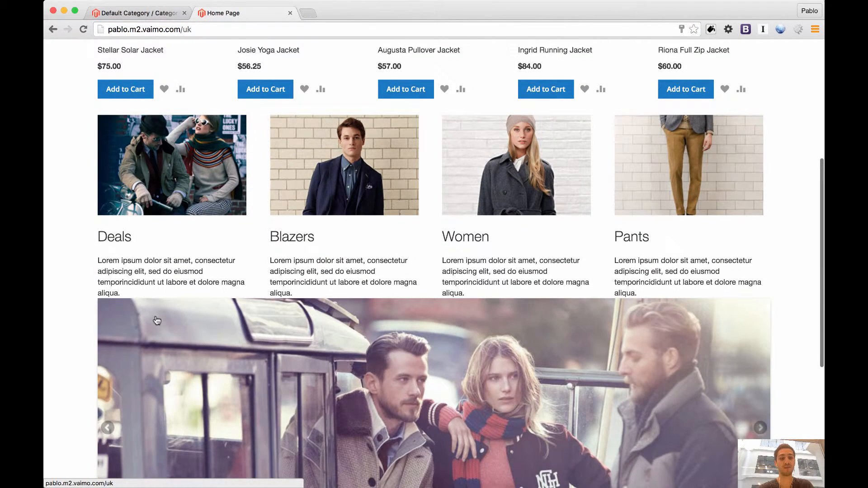
# Step: Open the Sweden (B2C) storefront at pablo.m2.vaimo.com/se and examine its content blocks, highlighting the first block's heading
pyautogui.doubleClick(187, 29)
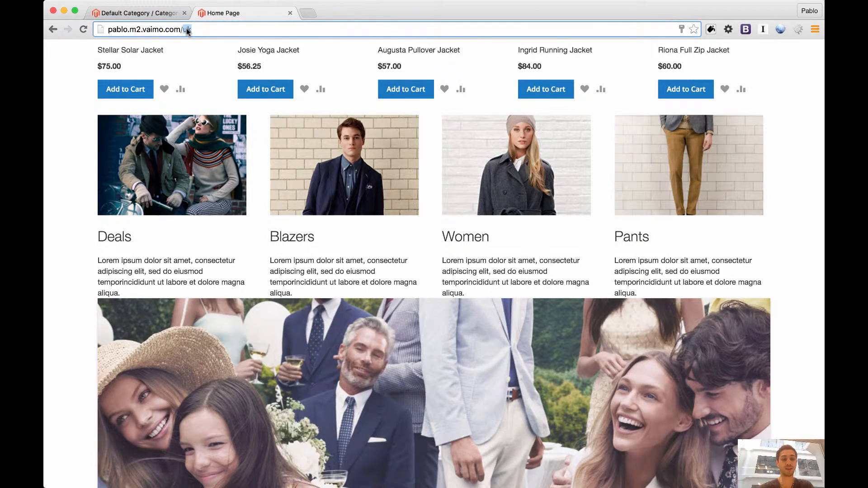
pyautogui.write('se')
pyautogui.press('Return')
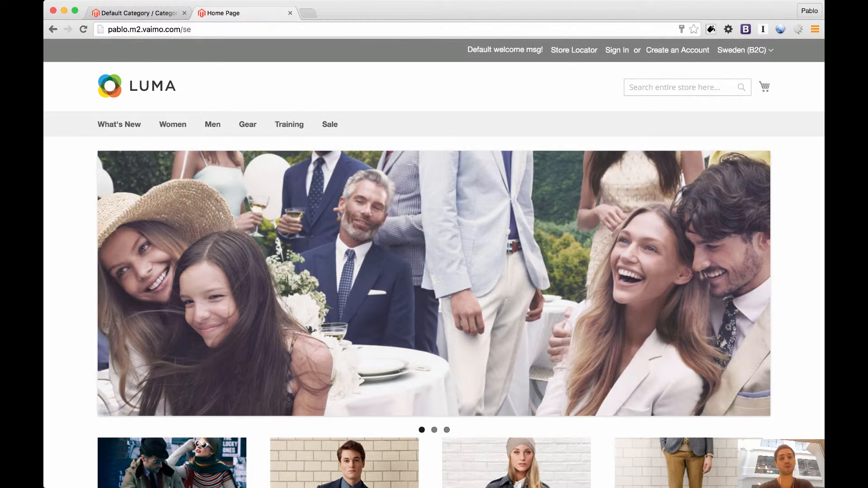
pyautogui.scroll(-5, 83, 182)
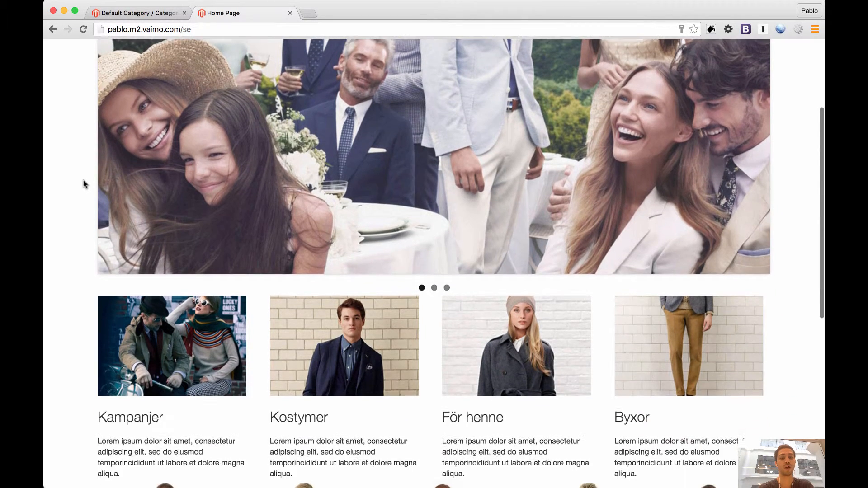
pyautogui.scroll(-3, 83, 182)
pyautogui.doubleClick(114, 260)
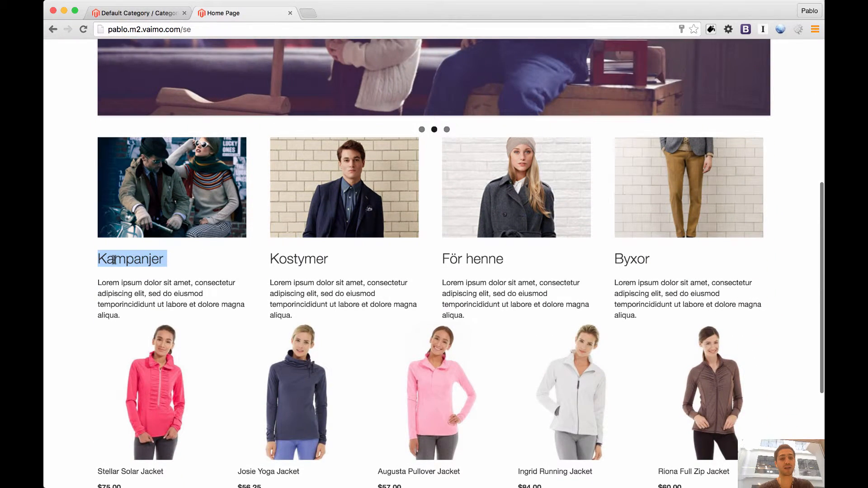
# Step: Load the Sweden (B2B) storefront at pablo.m2.vaimo.com/se_b2b and compare its content blocks with the B2C store
pyautogui.click(193, 29)
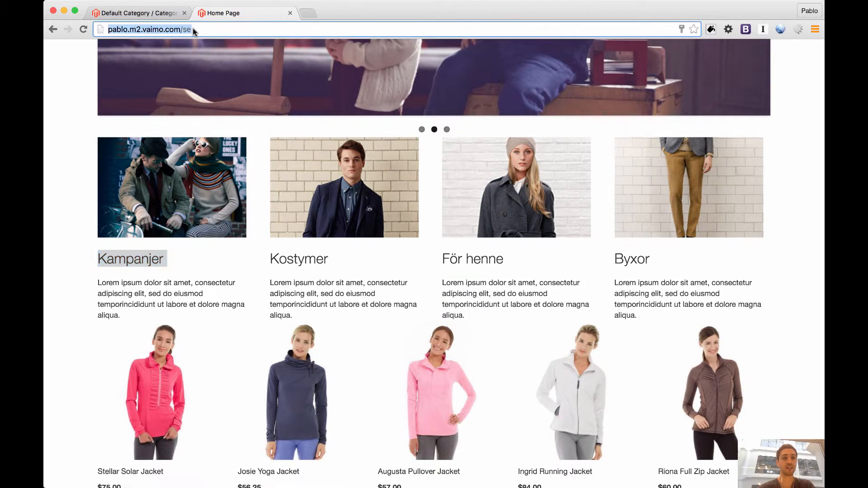
pyautogui.click(194, 29)
pyautogui.write('_')
pyautogui.press('Return')
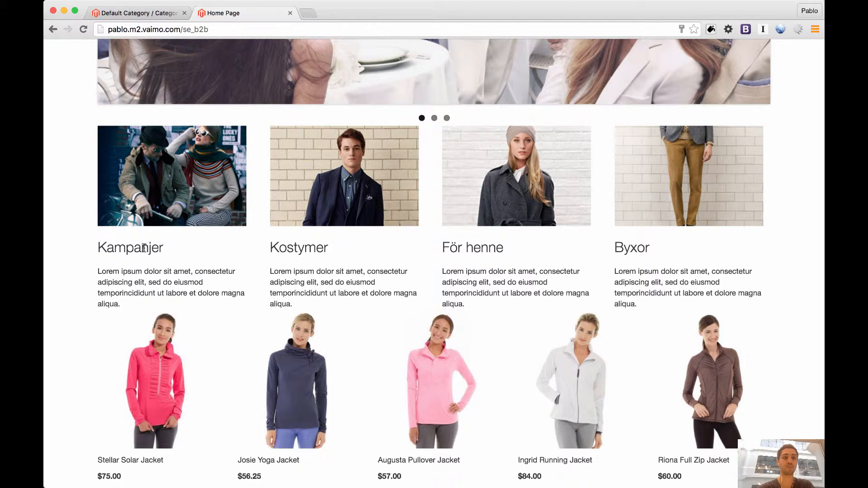
# Step: Switch the Default Category admin page to the Sweden (B2B) store view, confirming the scope change, and open it in Edit & Preview
pyautogui.click(127, 15)
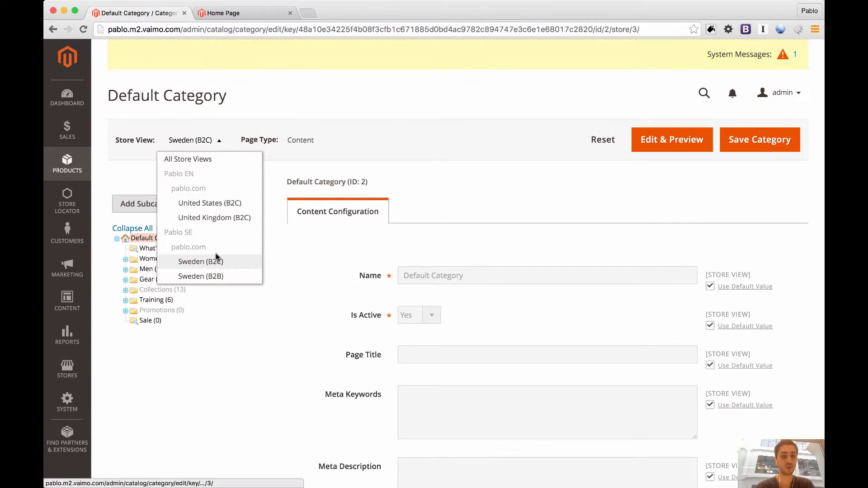
pyautogui.click(234, 279)
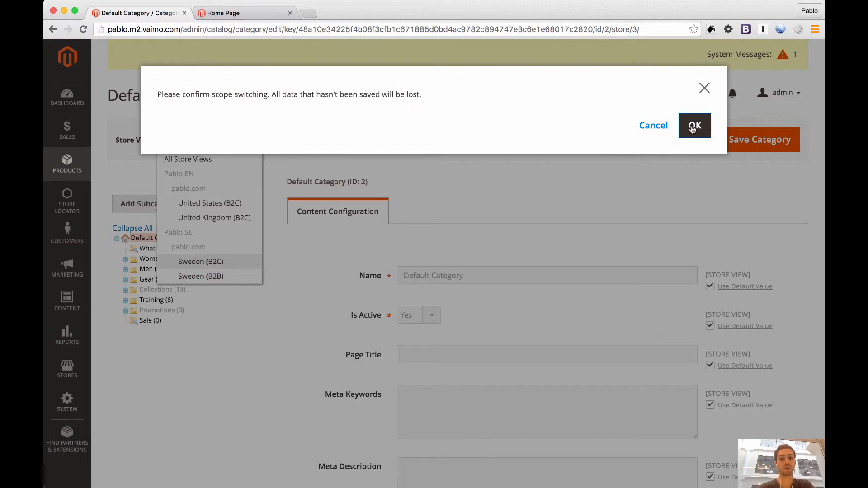
pyautogui.click(693, 129)
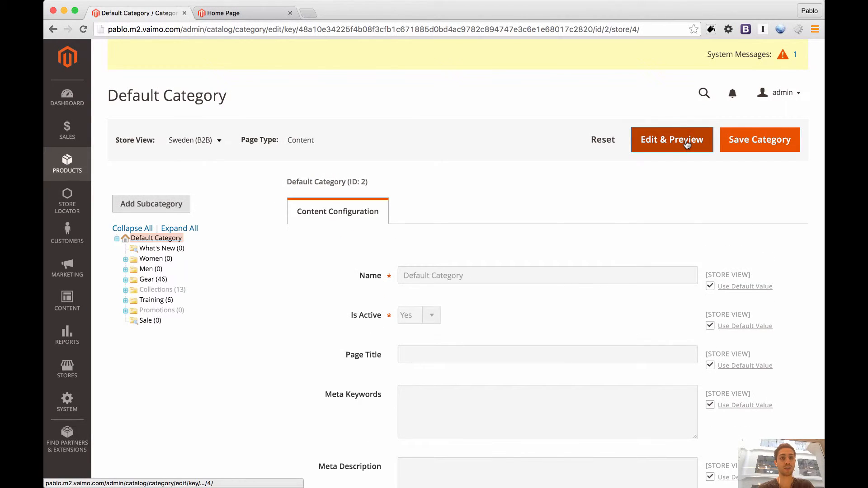
pyautogui.click(687, 144)
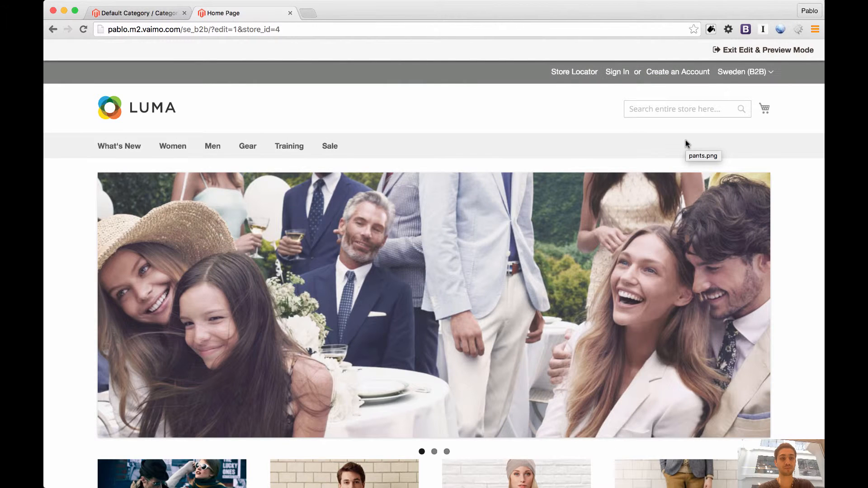
pyautogui.click(200, 29)
pyautogui.doubleClick(200, 29)
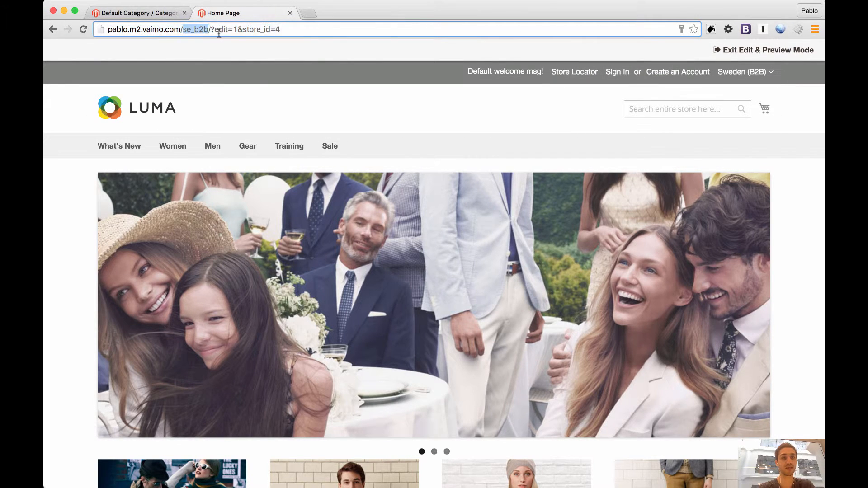
pyautogui.tripleClick(251, 30)
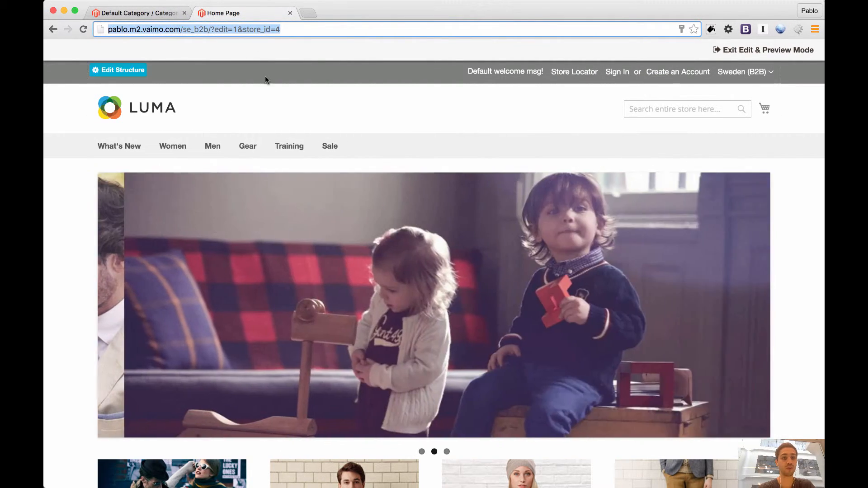
# Step: Edit the home page structure by swapping the first two CMS static blocks and moving the Catalog Products List above the static block row
pyautogui.scroll(-7, 265, 76)
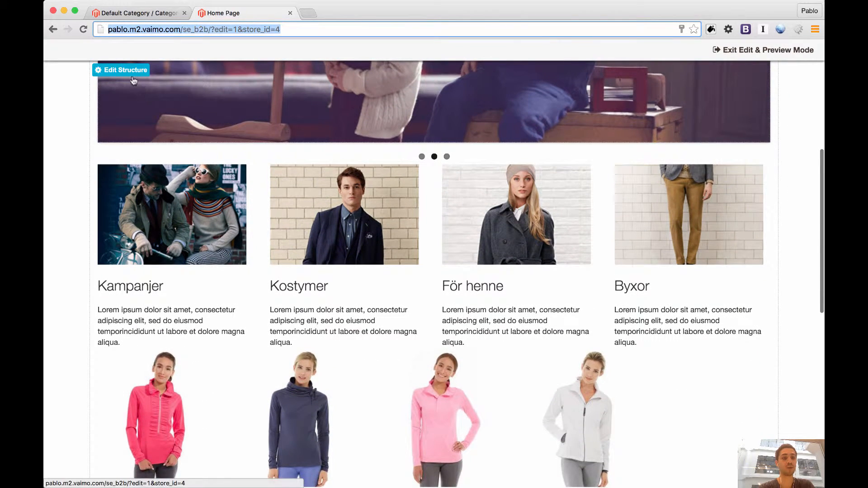
pyautogui.click(129, 75)
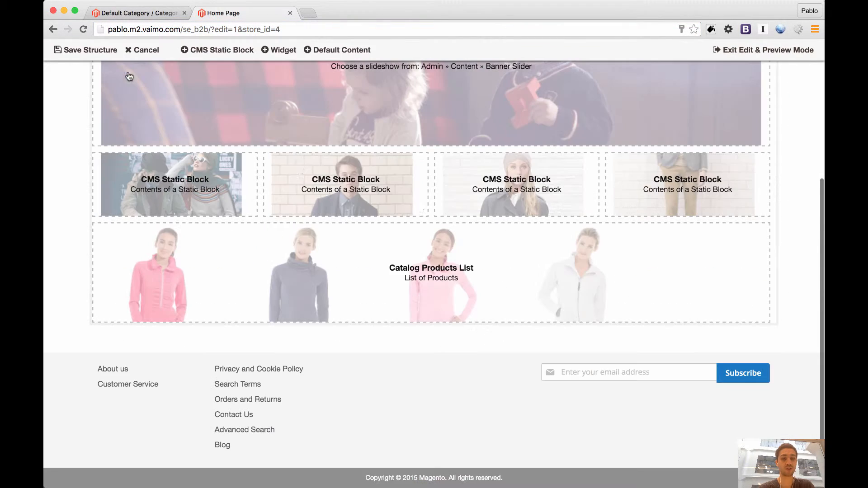
pyautogui.moveTo(300, 169)
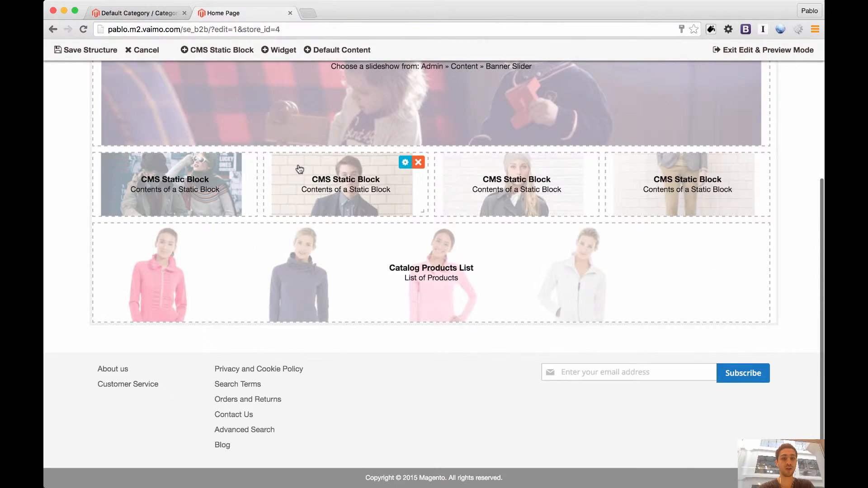
pyautogui.moveTo(370, 186); pyautogui.dragTo(199, 187)
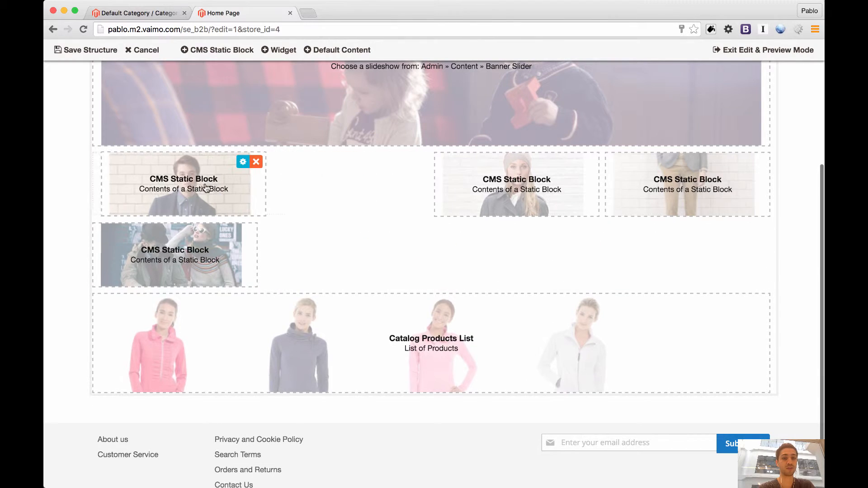
pyautogui.moveTo(298, 241); pyautogui.dragTo(374, 213)
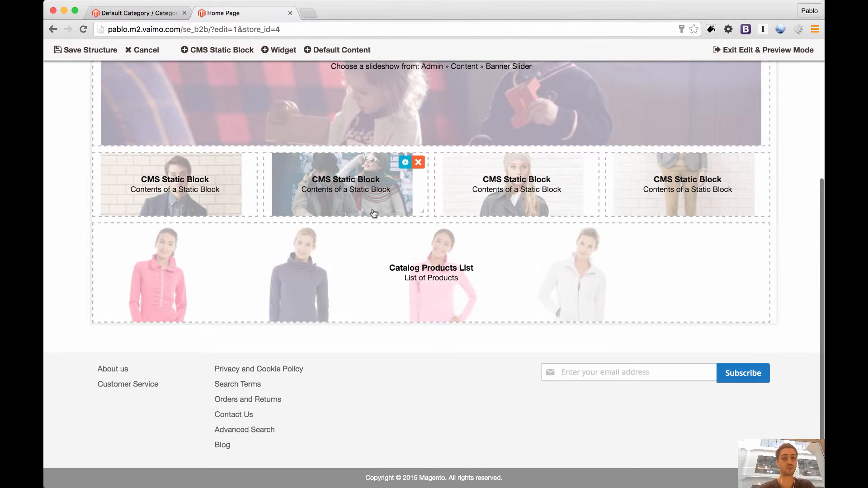
pyautogui.moveTo(392, 241); pyautogui.dragTo(389, 201)
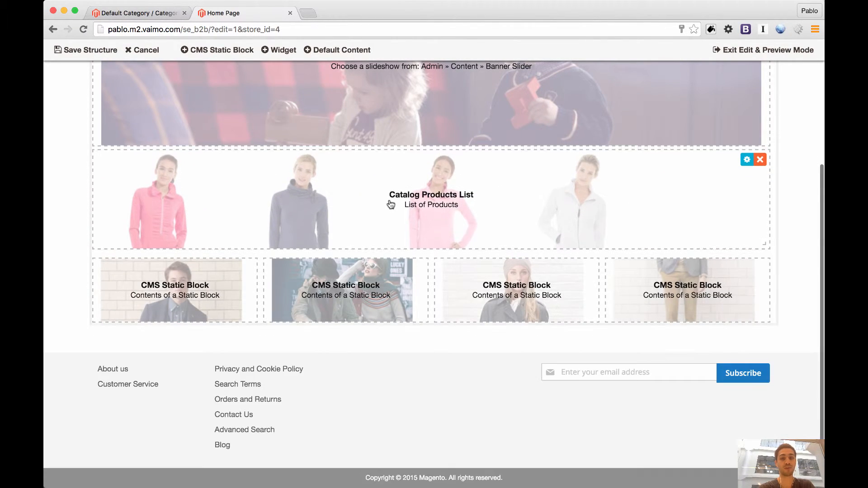
# Step: Save the rearranged home page structure and publish it
pyautogui.scroll(2, 390, 204)
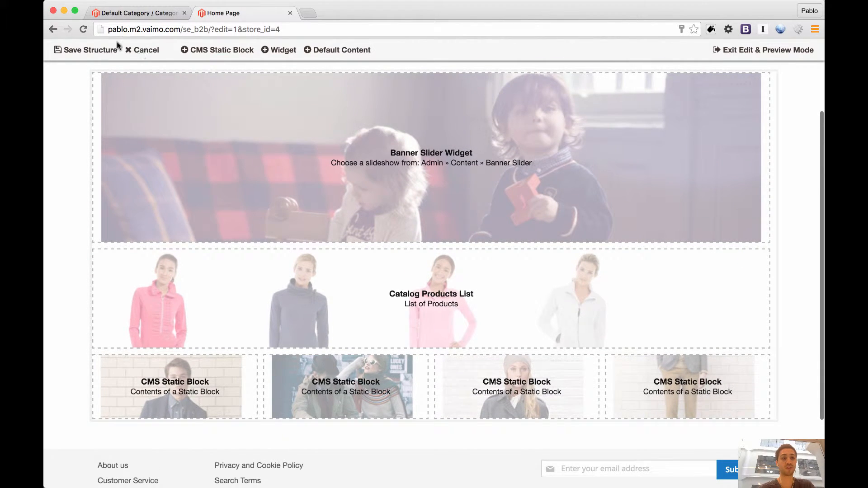
pyautogui.click(92, 51)
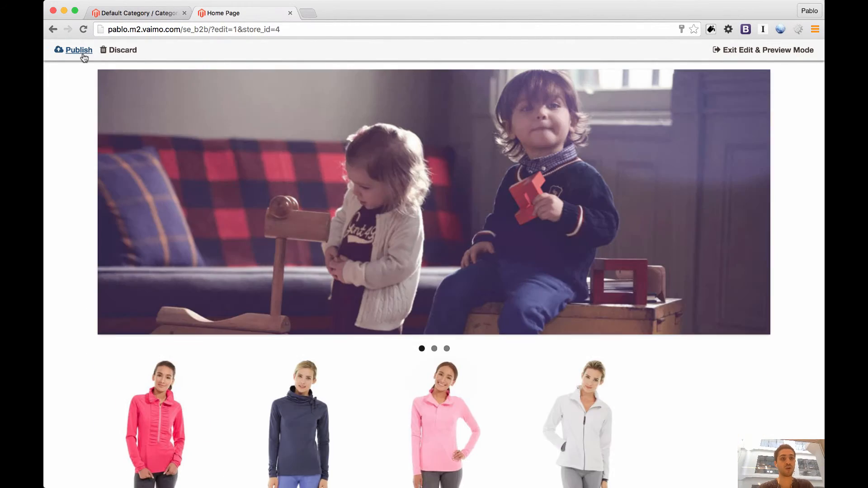
pyautogui.click(80, 52)
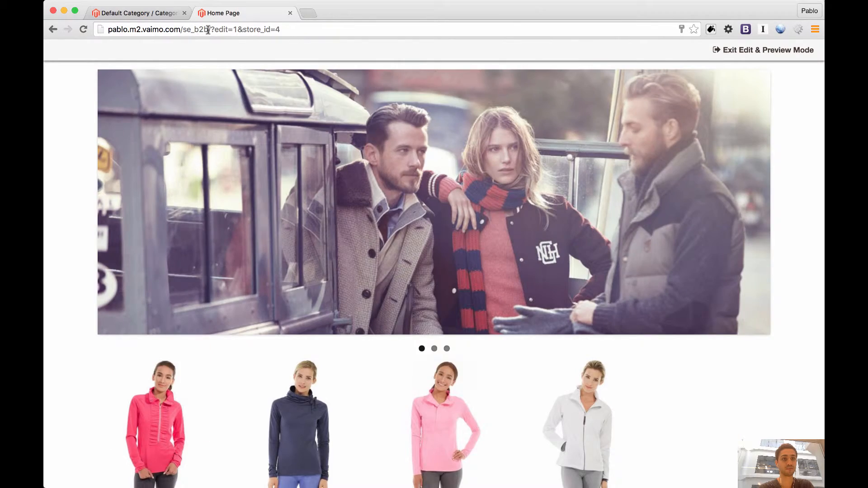
# Step: Load pablo.m2.vaimo.com/se_b2b without the edit parameters and check the published order of the product list and content blocks
pyautogui.moveTo(208, 30); pyautogui.dragTo(235, 81)
pyautogui.press('BackSpace')
pyautogui.press('Return')
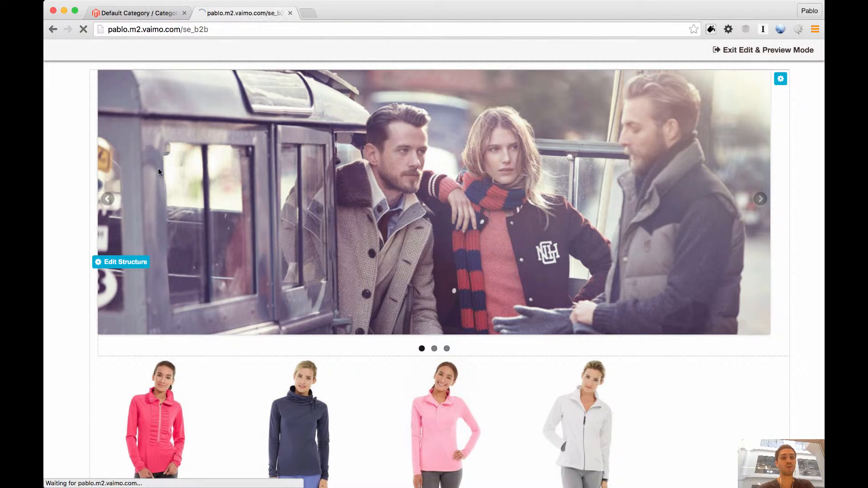
pyautogui.scroll(-5, 62, 159)
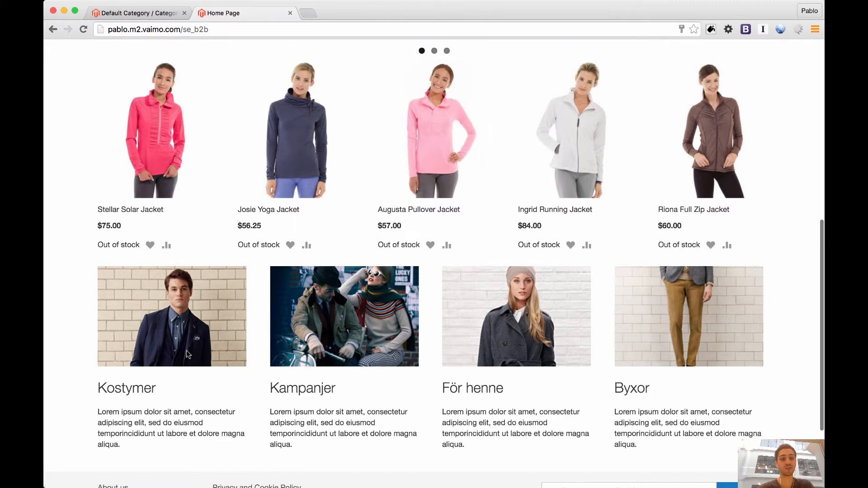
# Step: Load the Sweden (B2C) storefront at pablo.m2.vaimo.com/se to compare its layout, and return to the Default Category admin page
pyautogui.click(197, 30)
pyautogui.moveTo(191, 29); pyautogui.dragTo(277, 44)
pyautogui.press('BackSpace')
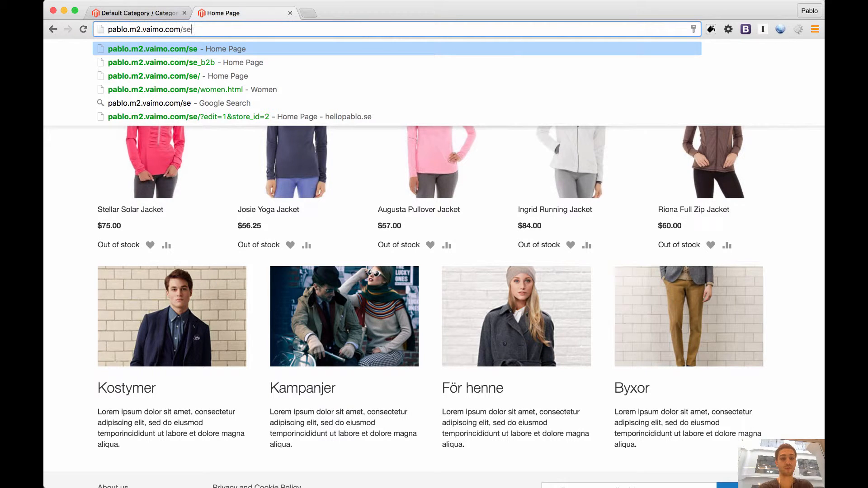
pyautogui.press('Return')
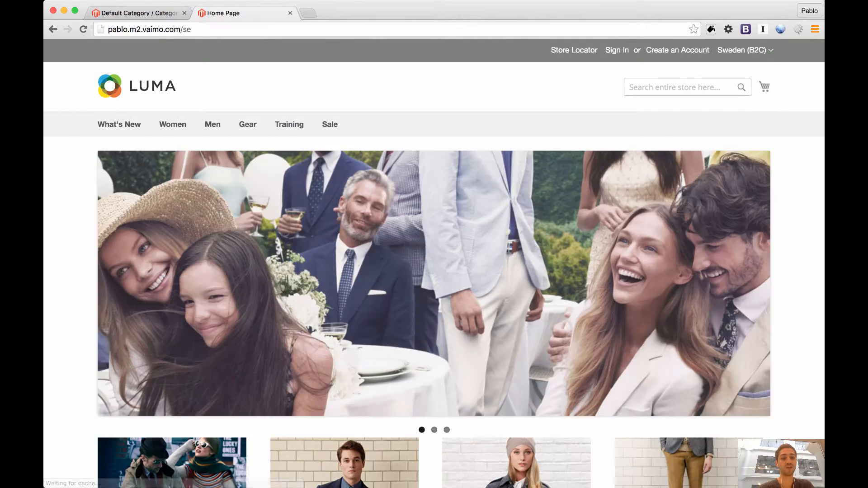
pyautogui.scroll(-5, 276, 41)
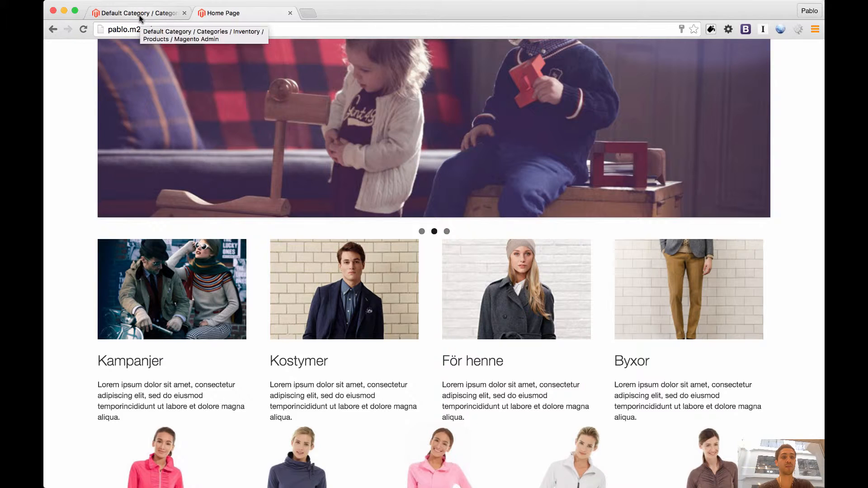
pyautogui.click(140, 17)
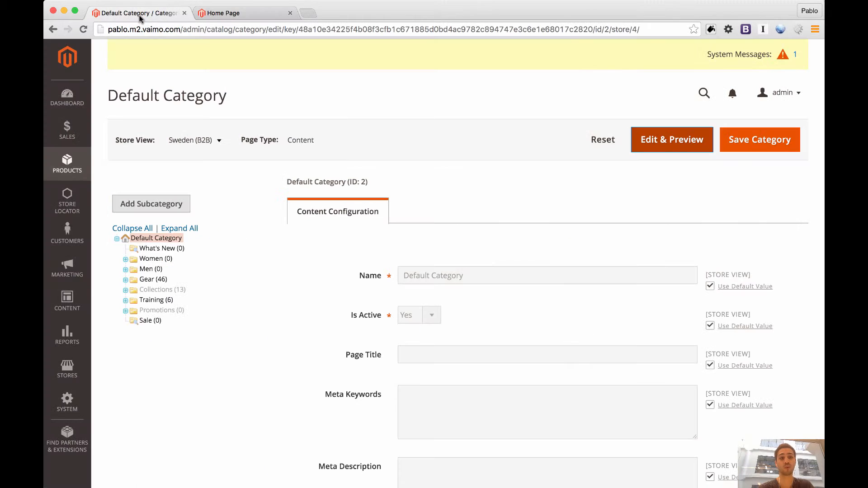
pyautogui.click(209, 141)
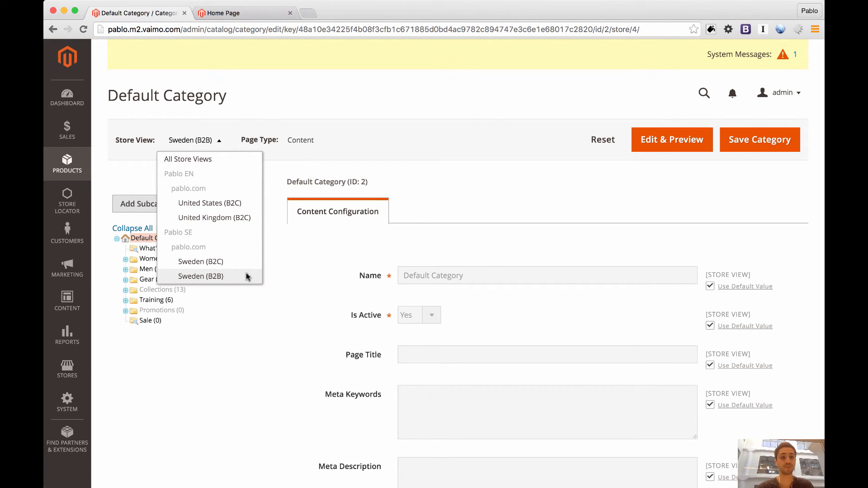
pyautogui.click(399, 107)
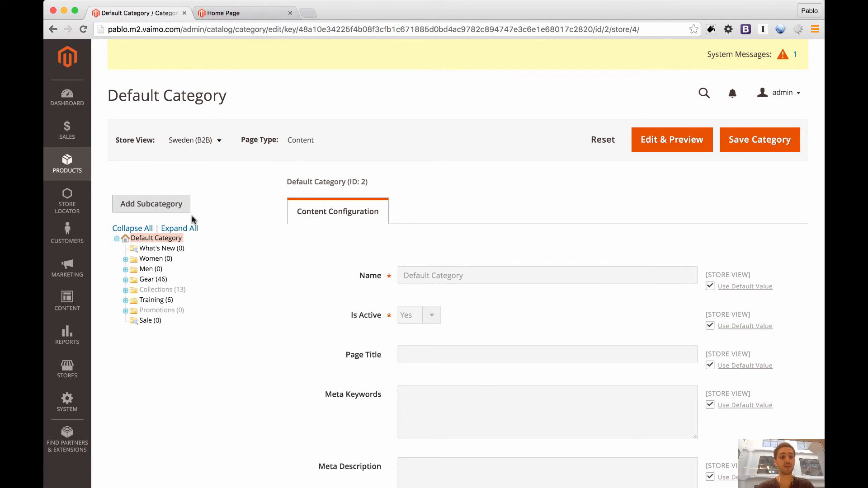
pyautogui.click(198, 142)
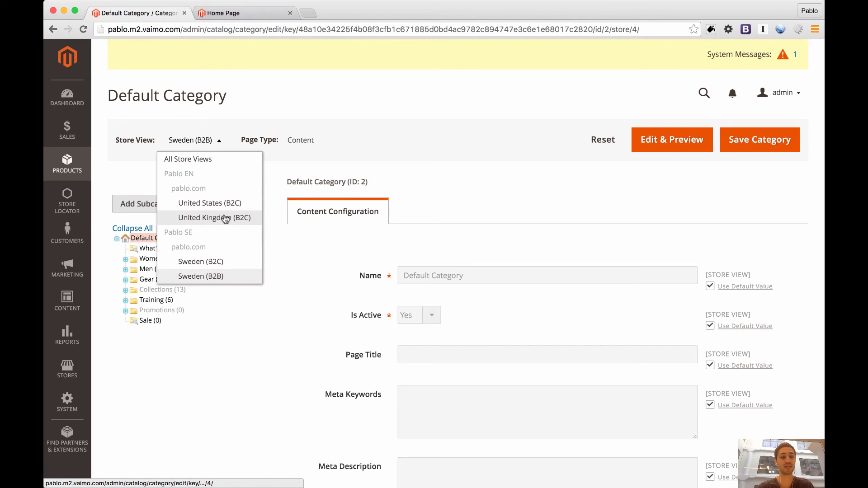
pyautogui.click(140, 239)
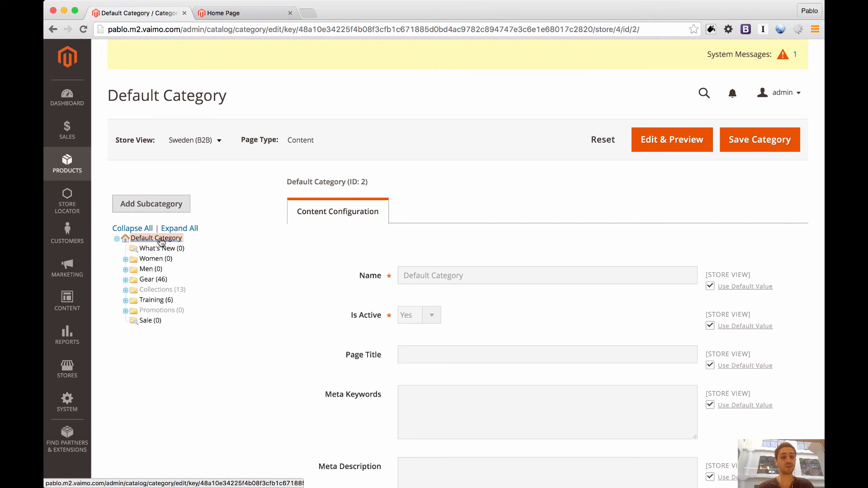
# Step: Switch the Default Category to the United Kingdom (B2C) store view, confirm the scope change, and launch Edit & Preview for its home page
pyautogui.click(190, 140)
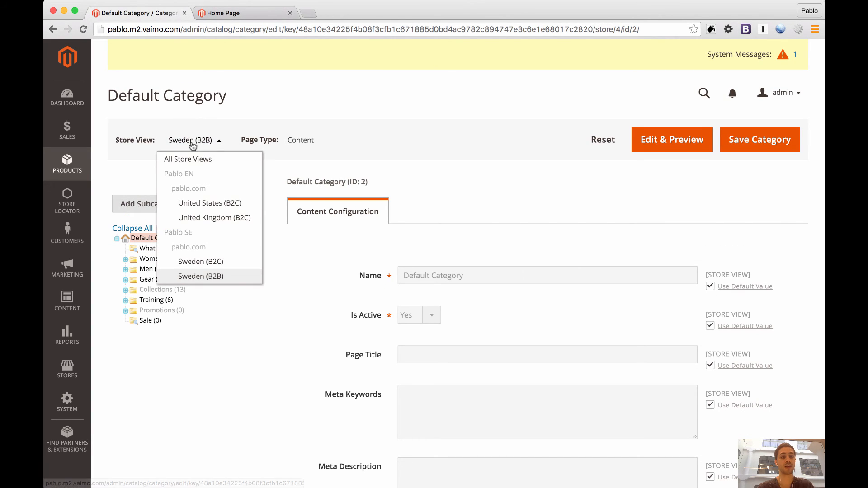
pyautogui.click(220, 216)
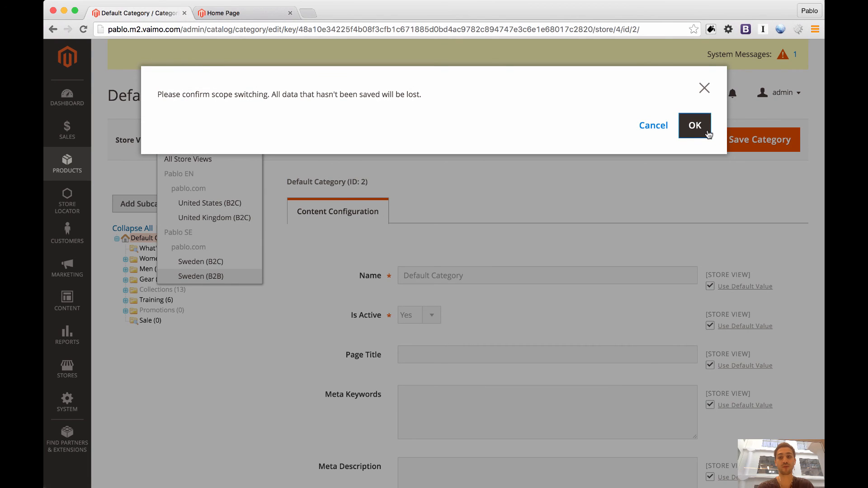
pyautogui.click(708, 134)
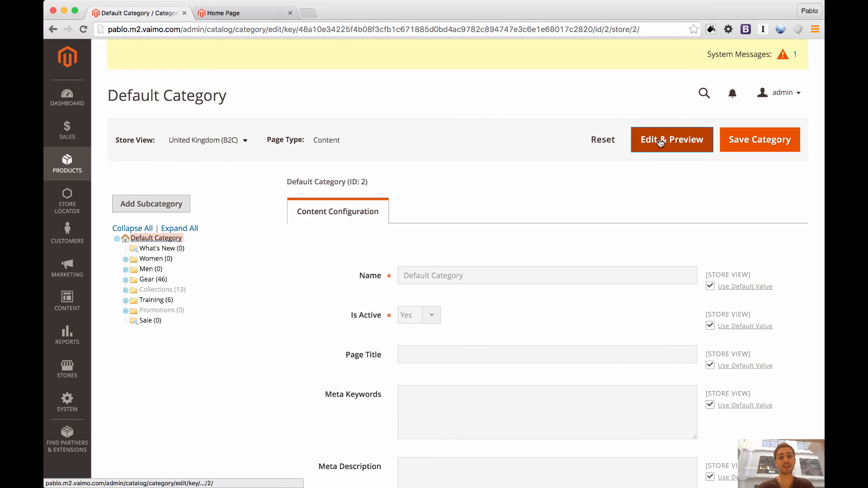
pyautogui.click(661, 143)
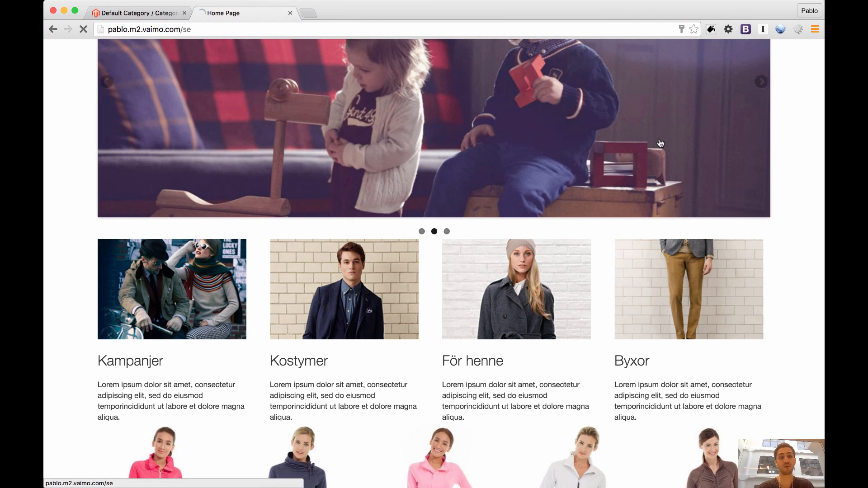